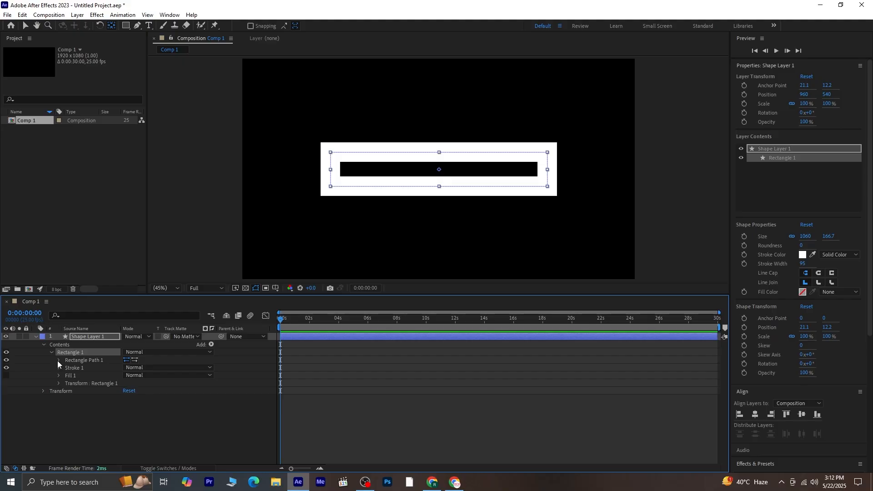
Step: Round the rectangle path to 651 and keyframe its size at about 708 × 12.7 at the start of the timeline
left_click(59, 360)
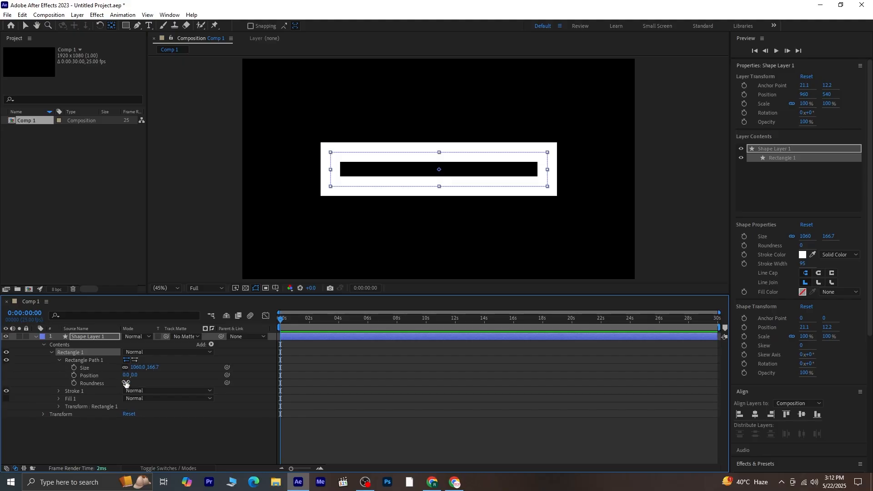
left_click_drag(125, 382, 399, 369)
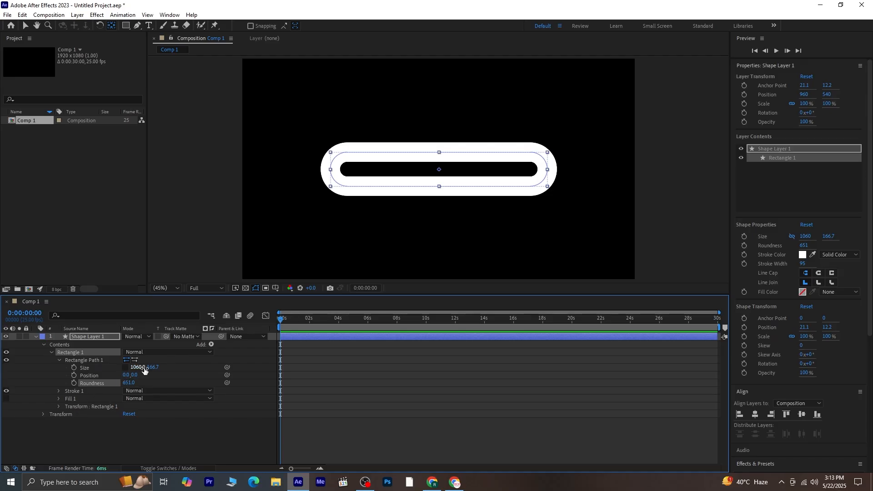
left_click_drag(144, 368, 175, 367)
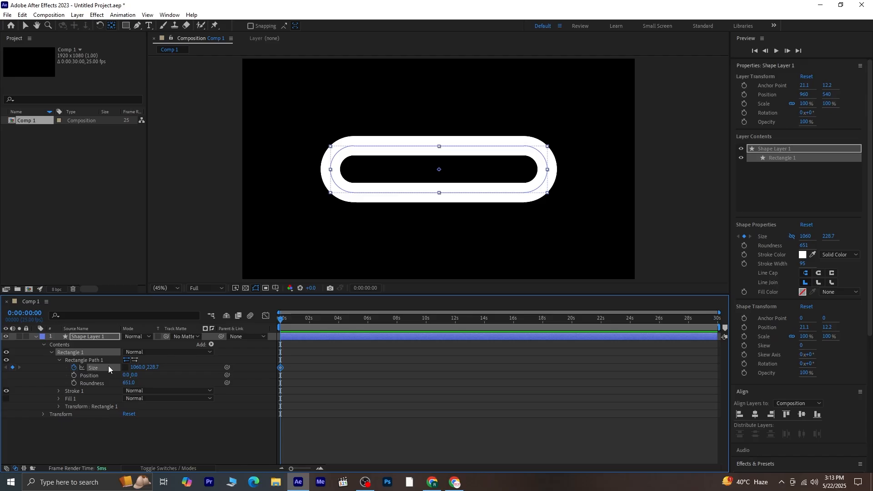
left_click_drag(137, 366, 78, 367)
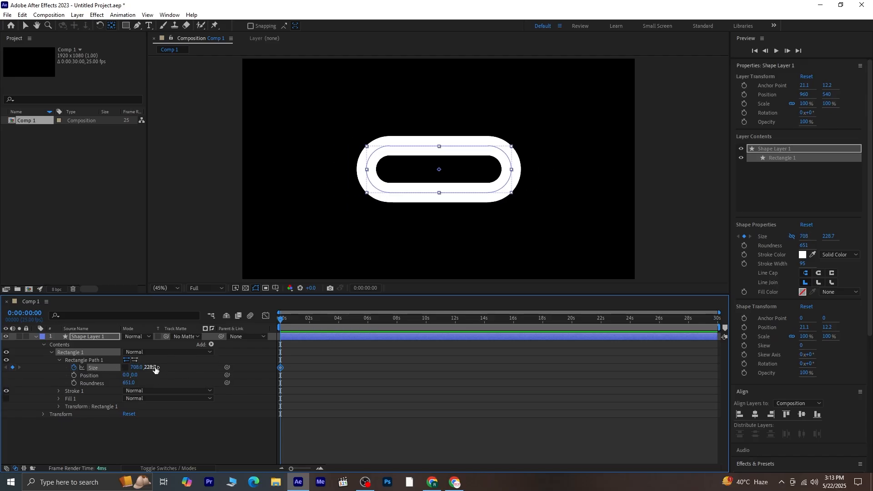
left_click_drag(148, 368, 64, 376)
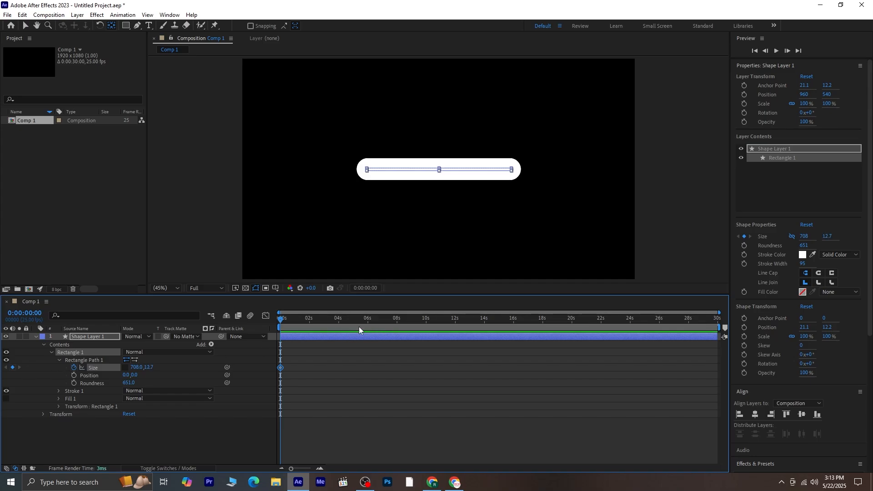
Step: Add a second rectangle size keyframe of about 926 × 230.7 at frame 10 and preview the animation
key("shift+Page_Down")
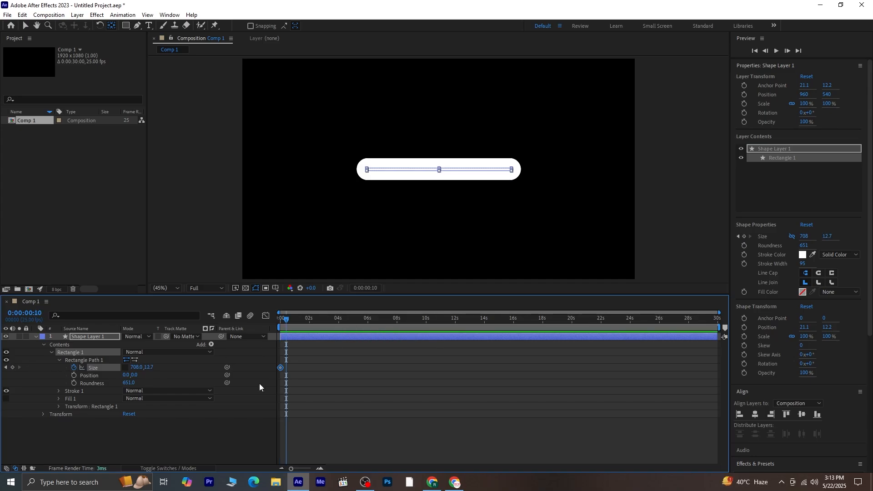
left_click_drag(148, 367, 250, 358)
key("space")
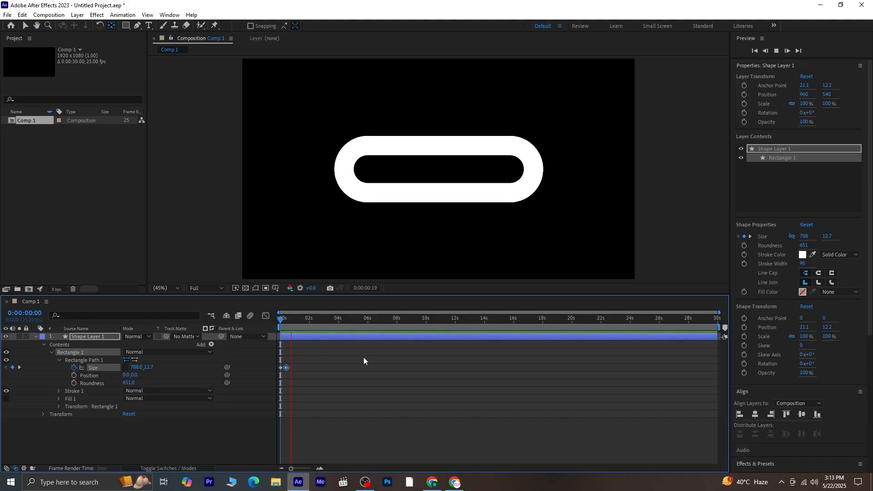
key("space")
Step: Move the second size keyframe of the rectangle path to frame 5
left_click_drag(271, 325, 238, 329)
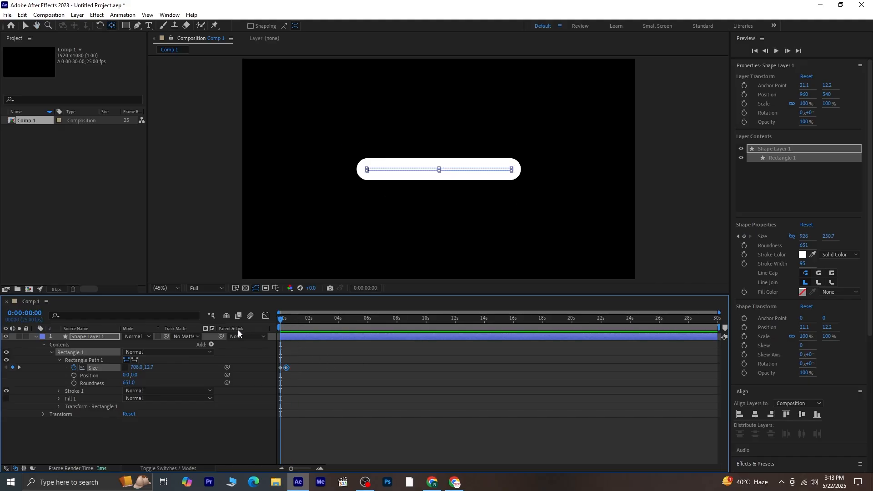
key("equal")
key("equal")
key("equal")
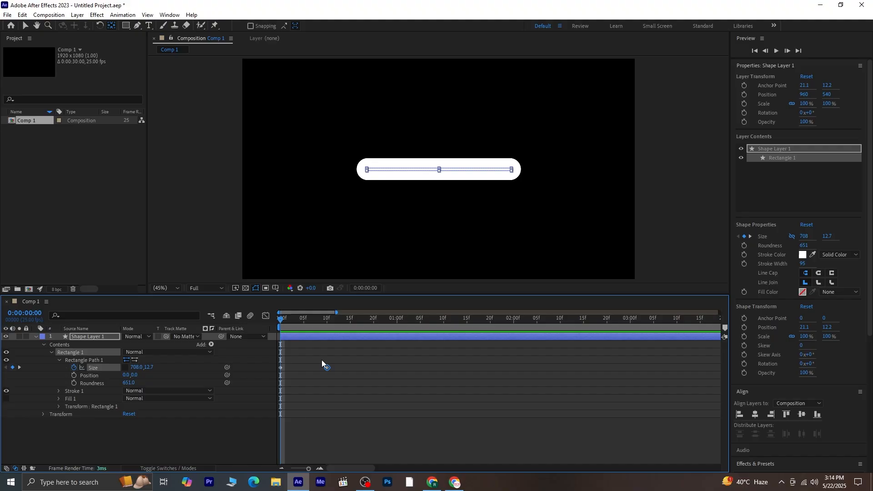
key("Page_Down")
key("Page_Down")
key("Page_Down")
key("Page_Down")
key("Page_Down")
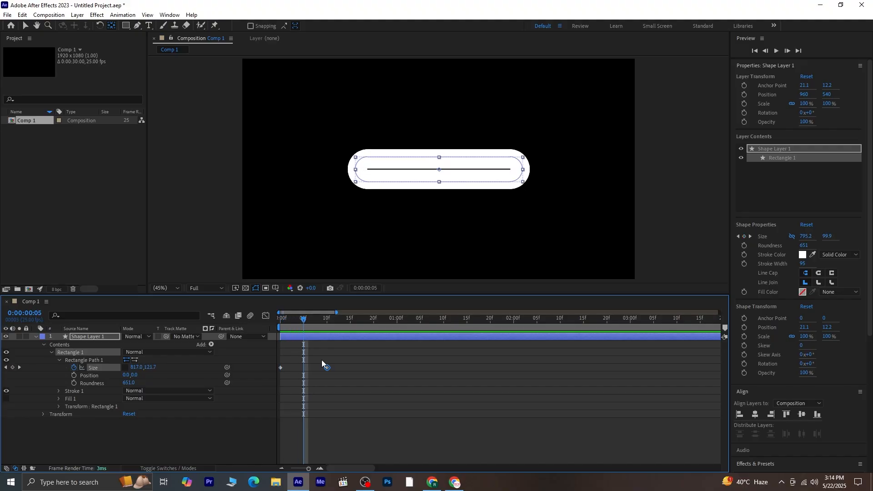
left_click_drag(325, 367, 304, 379)
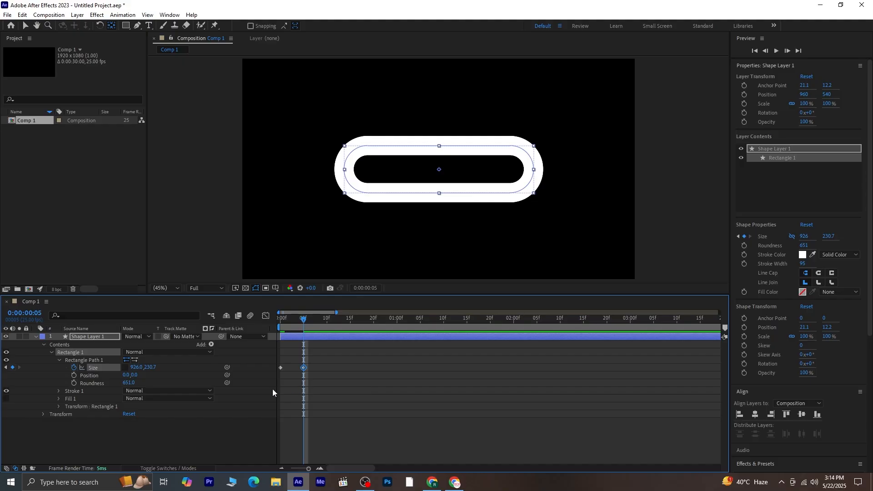
Step: Find the 4-Color Gradient effect with the search term "gra" and apply it to Shape Layer 1
left_click(174, 426)
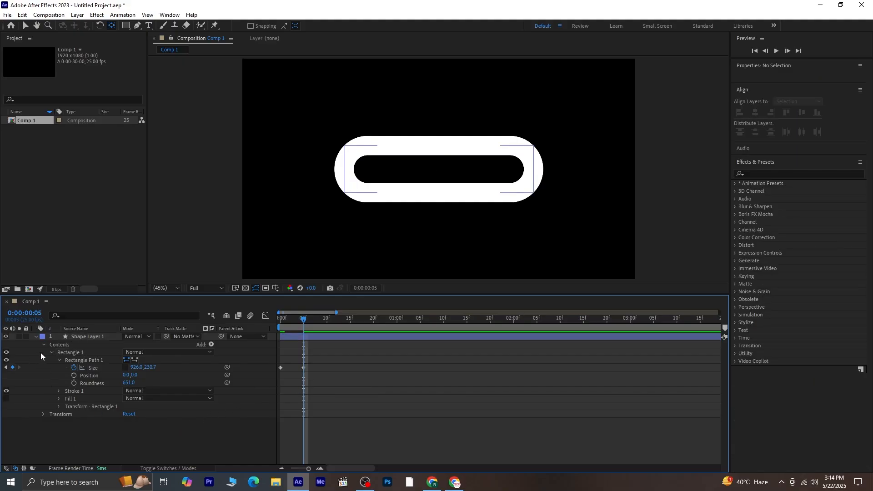
left_click(75, 337)
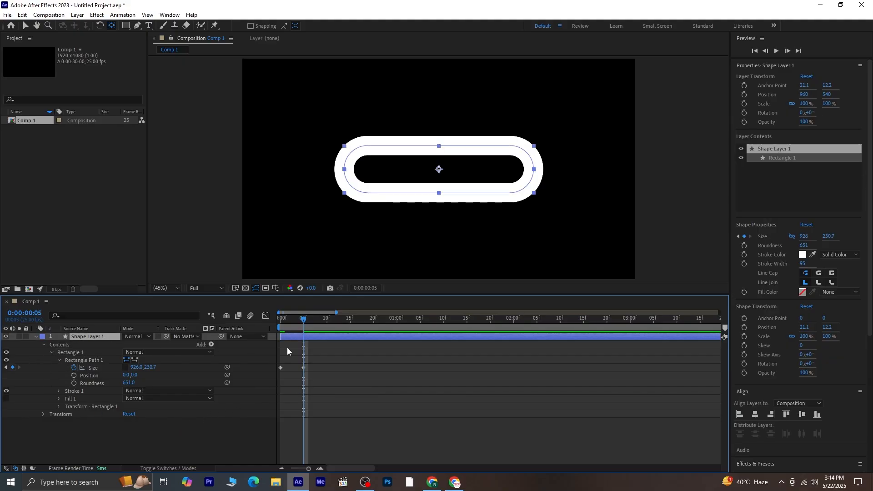
scroll(795, 384, "down", 5)
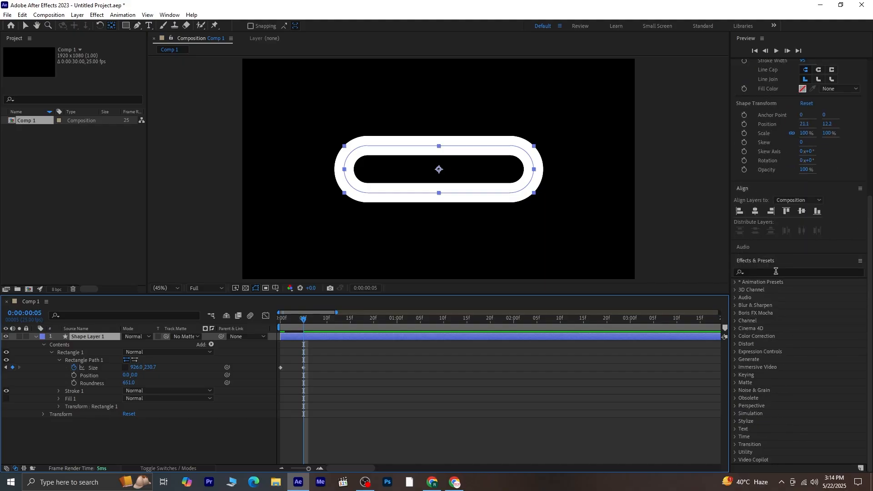
left_click(776, 271)
type("gra")
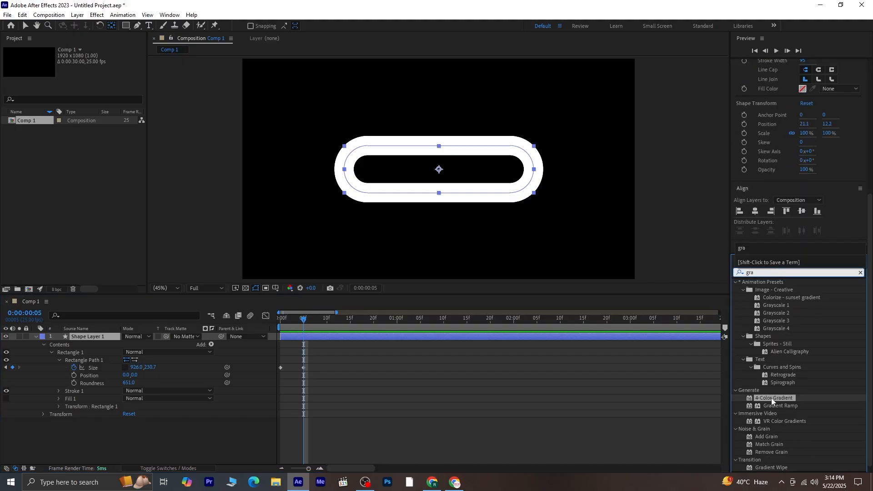
double_click(771, 397)
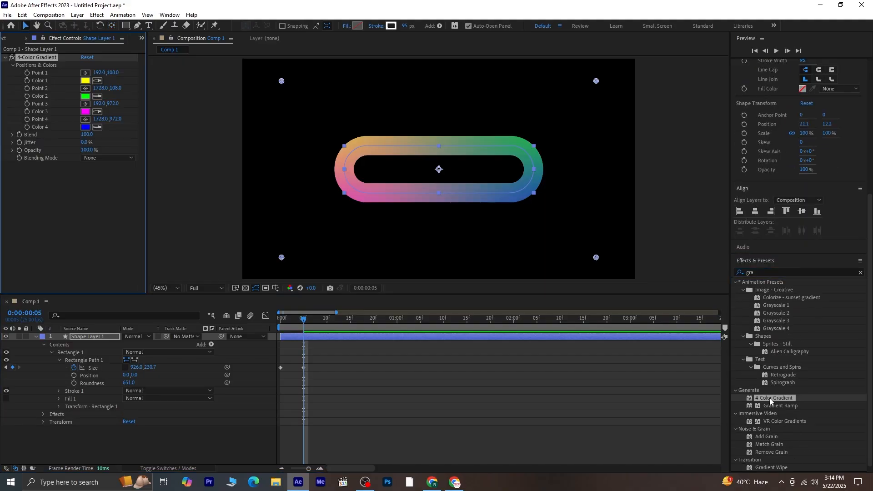
Step: Set the gradient's Color 1 to black and Color 2 to white (FFFFFF)
left_click(84, 81)
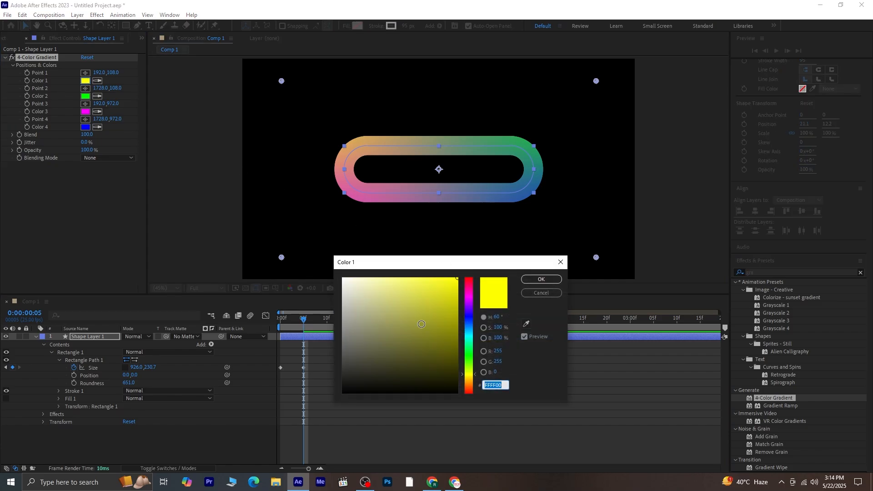
left_click(458, 393)
left_click(542, 279)
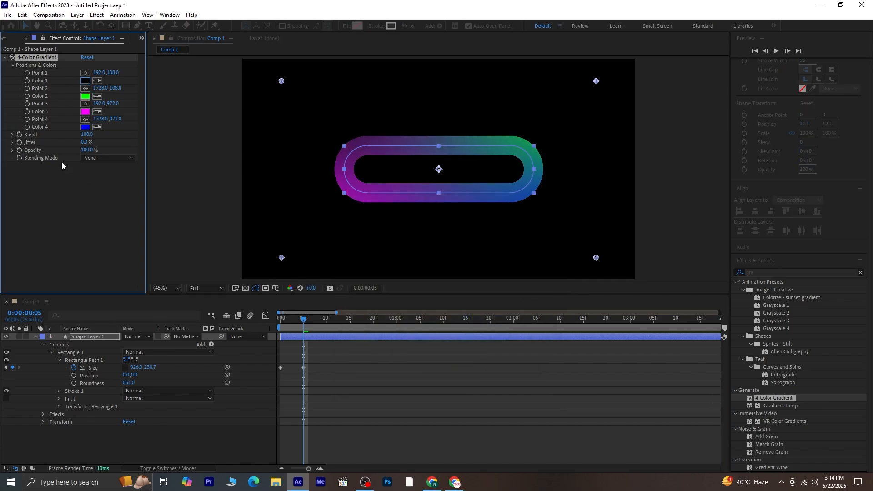
left_click(85, 95)
left_click_drag(356, 293, 290, 238)
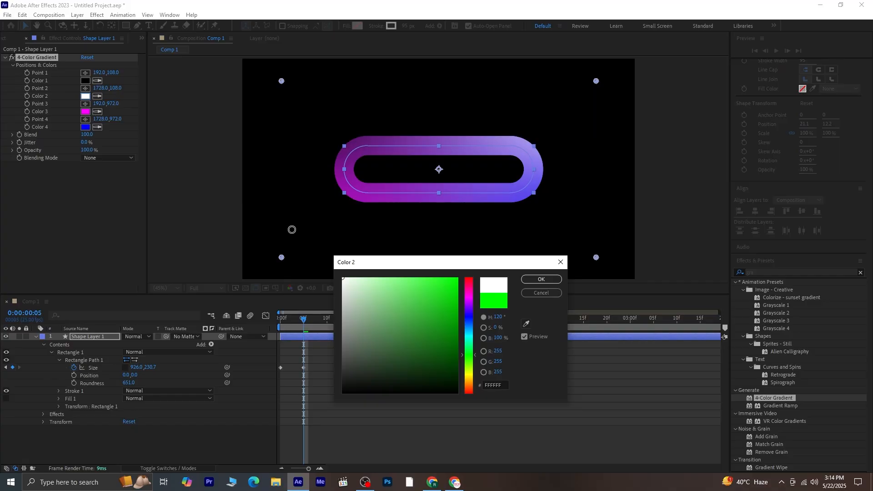
left_click(551, 282)
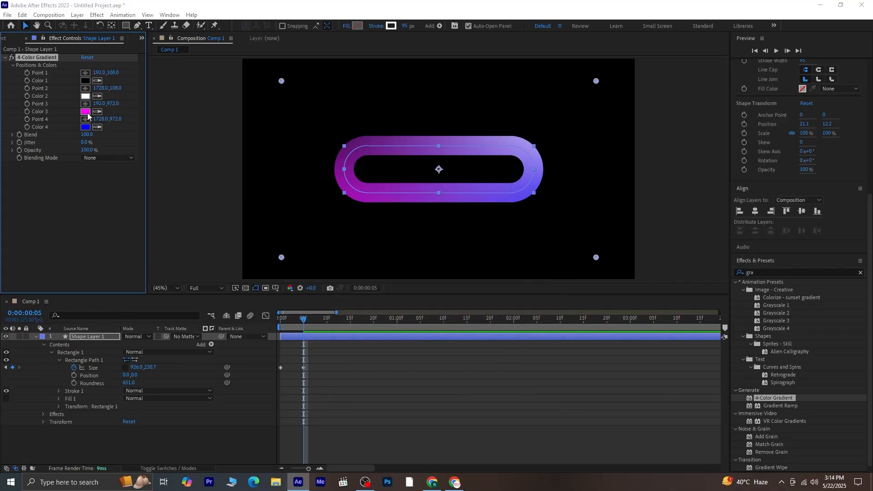
Step: Set the gradient's Color 3 to light grey and Color 4 to black (000000)
left_click(85, 111)
left_click(343, 306)
left_click_drag(327, 301, 302, 302)
left_click(544, 283)
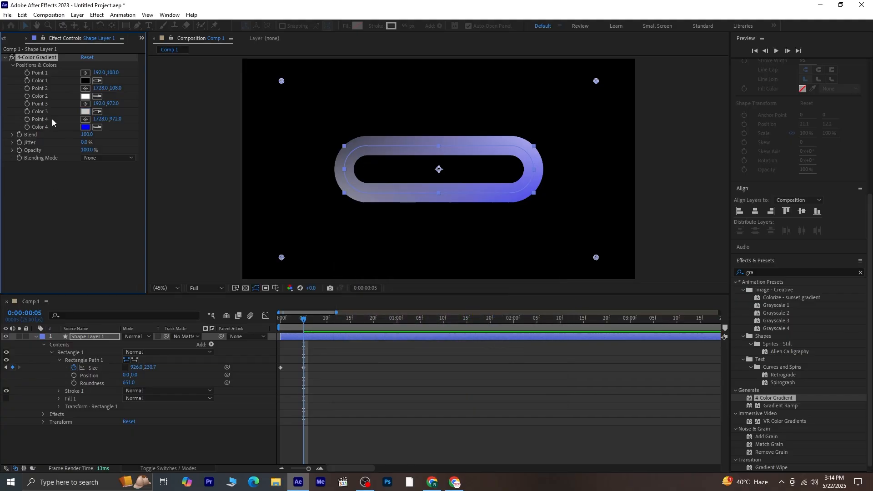
left_click(86, 127)
left_click_drag(427, 332, 483, 421)
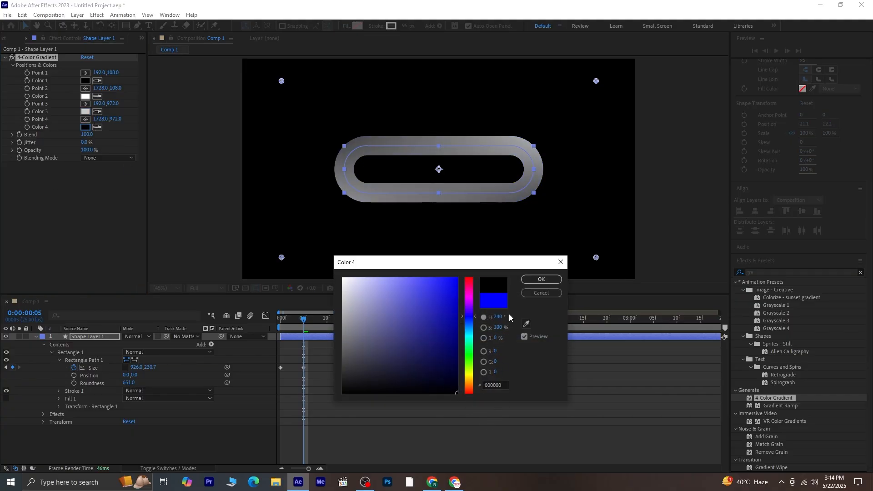
left_click(531, 279)
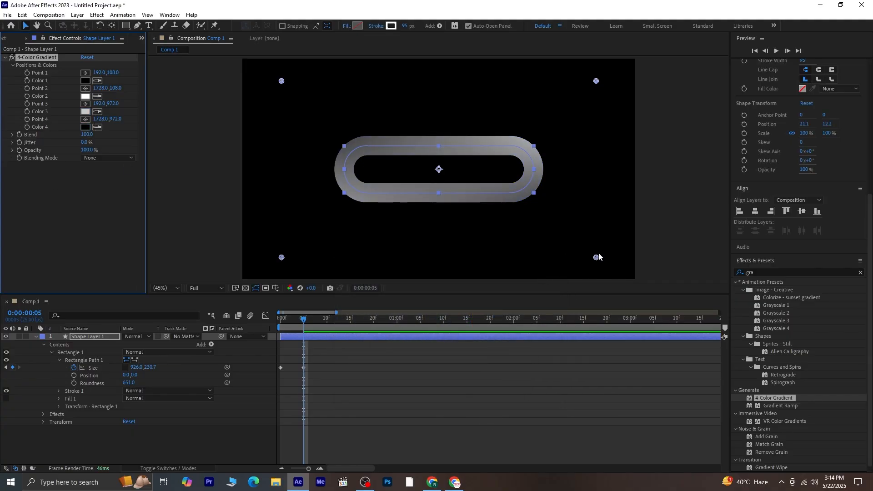
Step: Move the gradient points onto the pill shape: Point 1 about 588,424, Point 2 about 1201,435, Point 3 about 625,659, Point 4 about 1357,636
left_click_drag(596, 258, 516, 190)
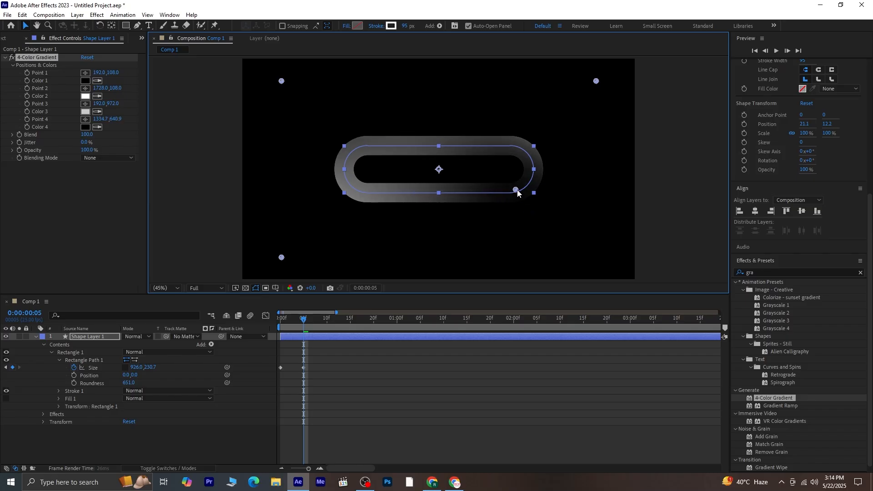
left_click_drag(596, 82, 503, 120)
left_click_drag(517, 190, 517, 190)
left_click_drag(283, 258, 372, 194)
left_click_drag(282, 81, 363, 146)
left_click_drag(503, 118, 489, 148)
left_click_drag(516, 189, 520, 188)
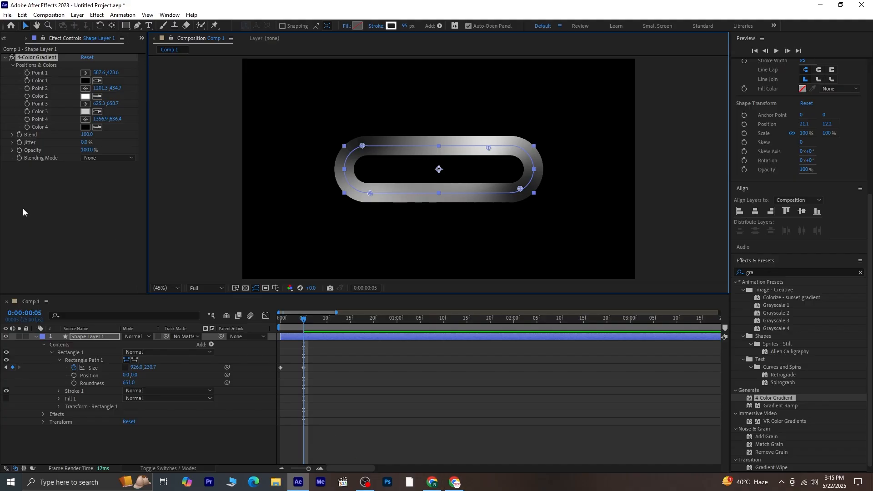
Step: Add the expression wiggle(0.3, 120) to the gradient's Point 1
left_click(26, 72)
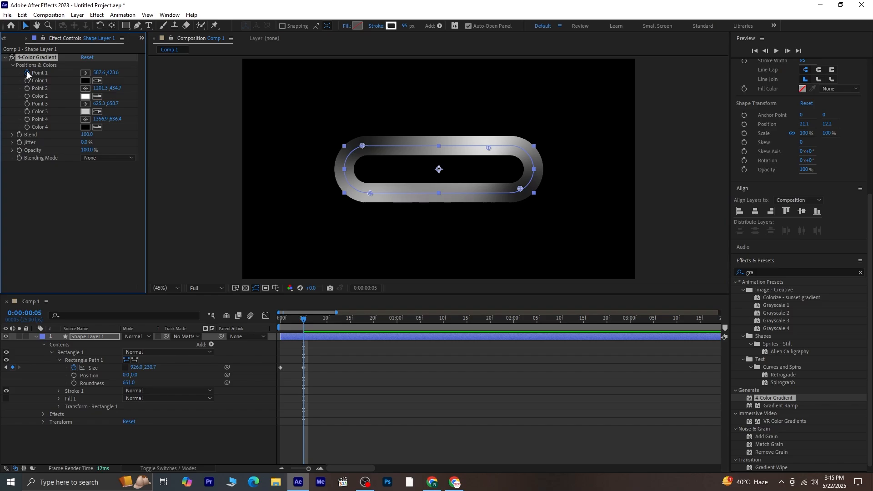
left_click(27, 72, "alt")
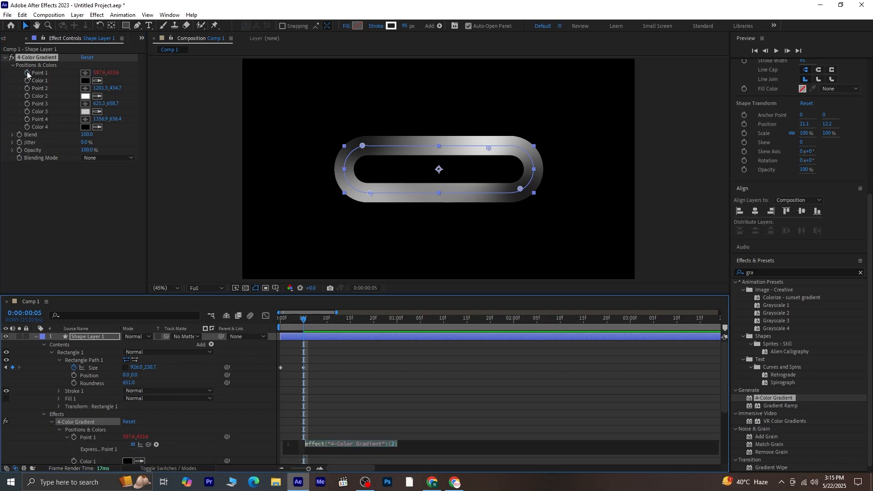
type("wiggle(0.3, 120)")
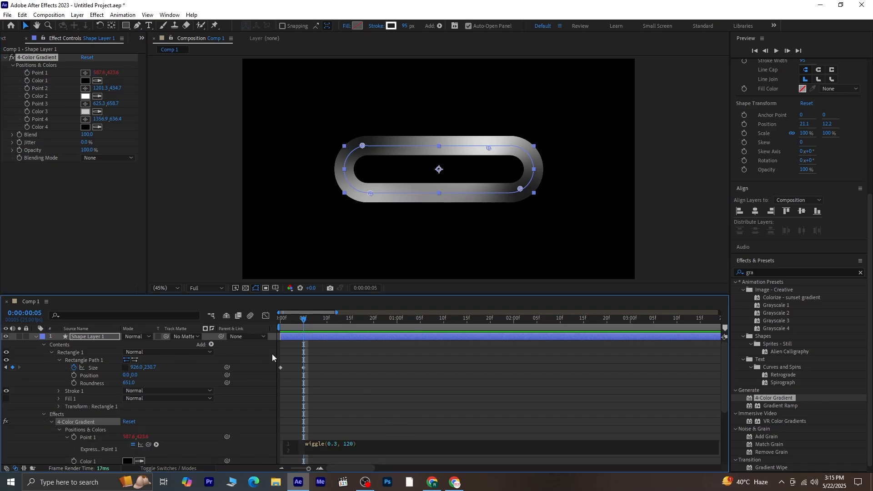
left_click(197, 256)
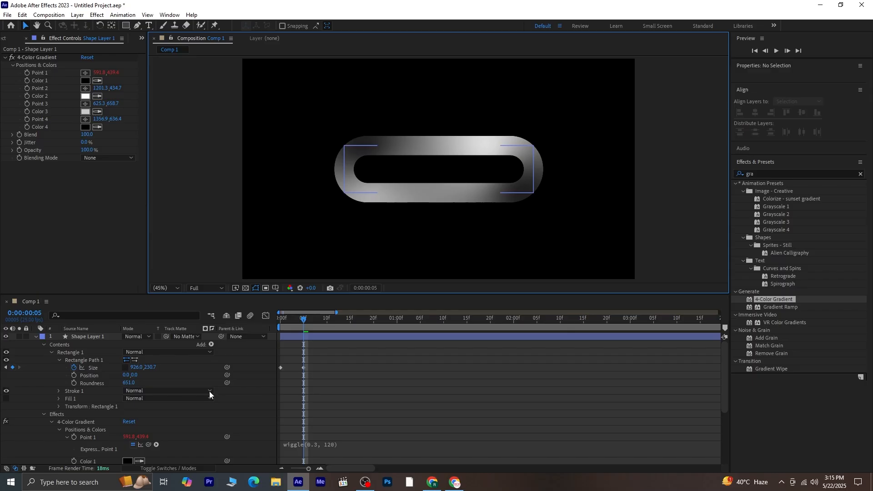
Step: Add the expression wiggle(0.35, 110) to the gradient's Point 2
left_click(26, 88, "alt")
key("Return")
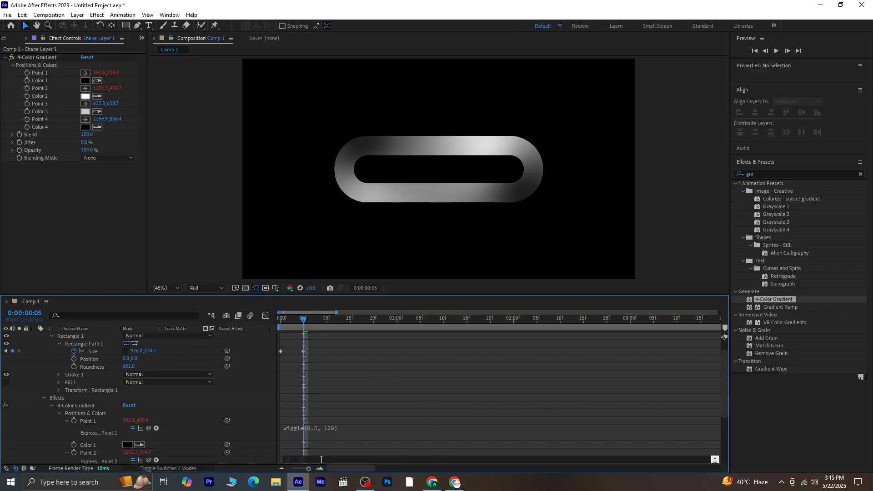
key("BackSpace")
type("wiggle(0.35, 110)")
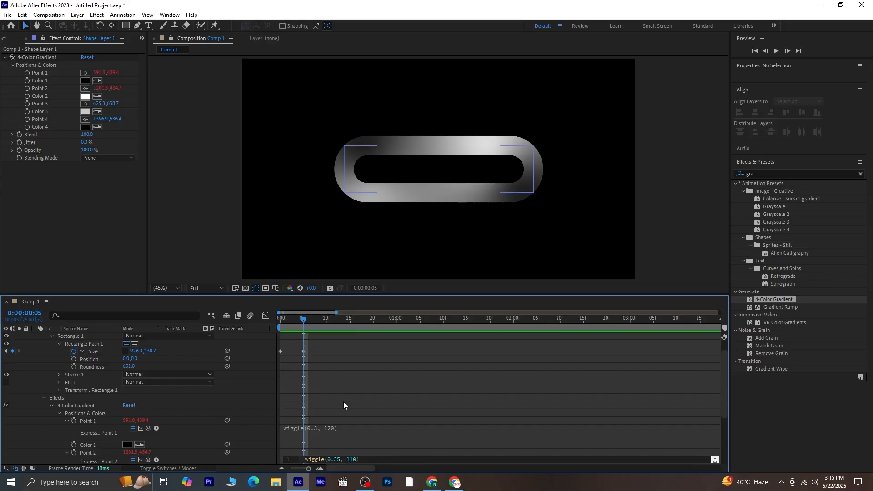
left_click(230, 255)
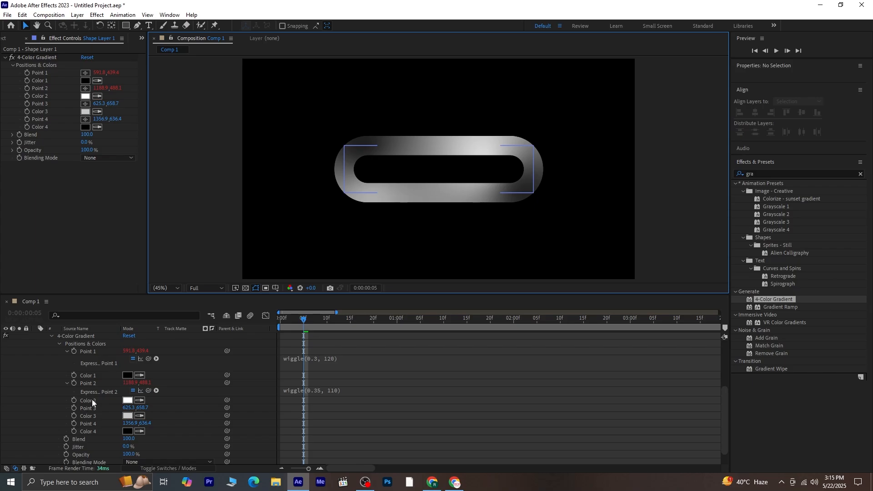
Step: Add the expression wiggle(0.4, 100) to the gradient's Point 3
left_click(86, 408)
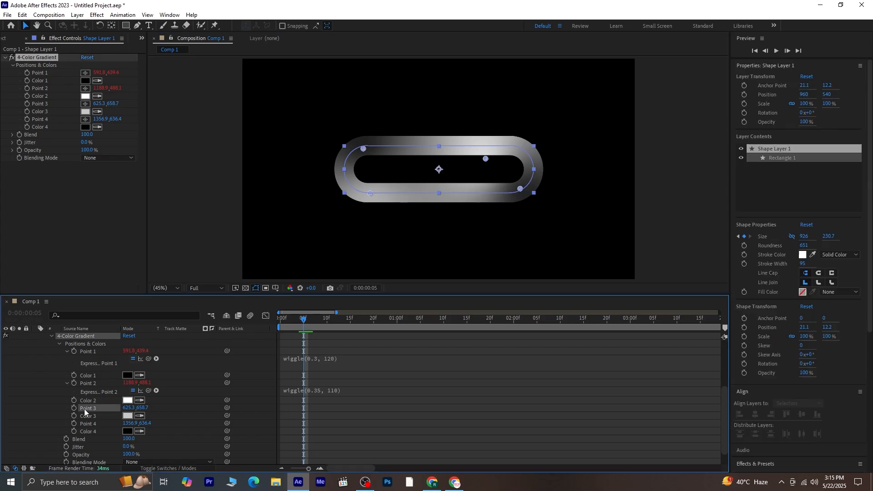
left_click(74, 408, "alt")
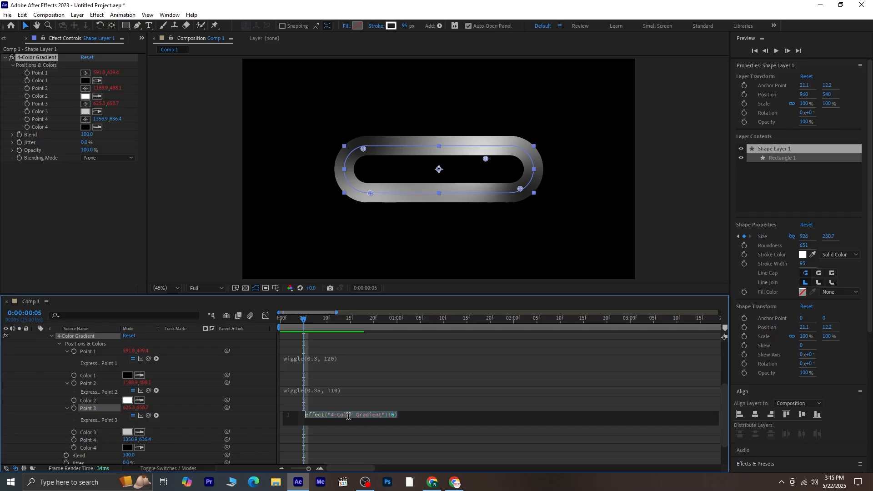
type("wiggle(0.4, 100)")
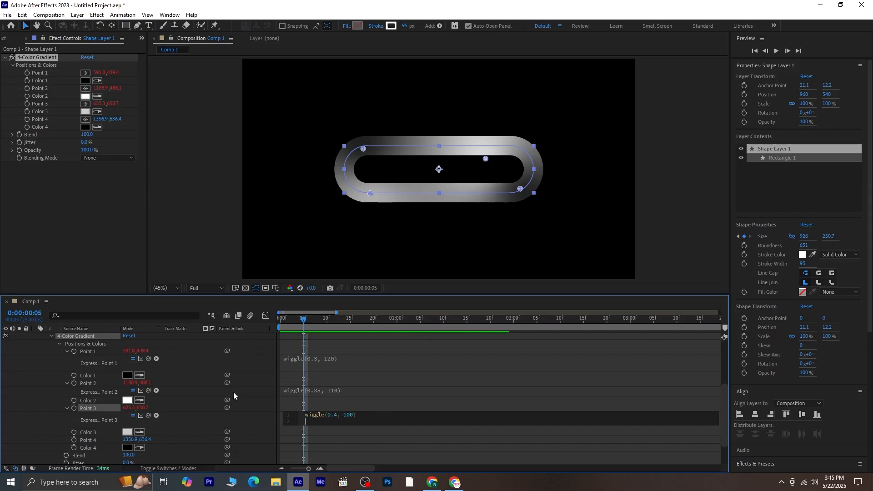
left_click(208, 248)
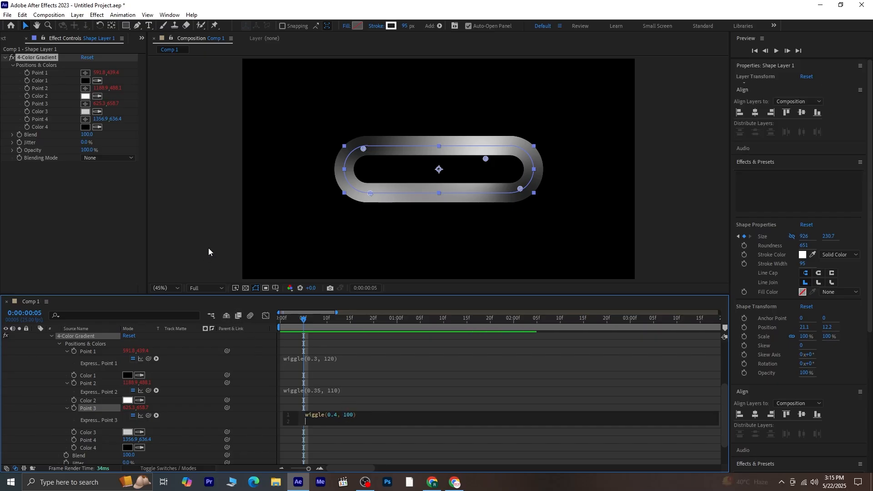
Step: Add the expression wiggle(0.45, 90) to the gradient's Point 4
left_click(74, 439, "alt")
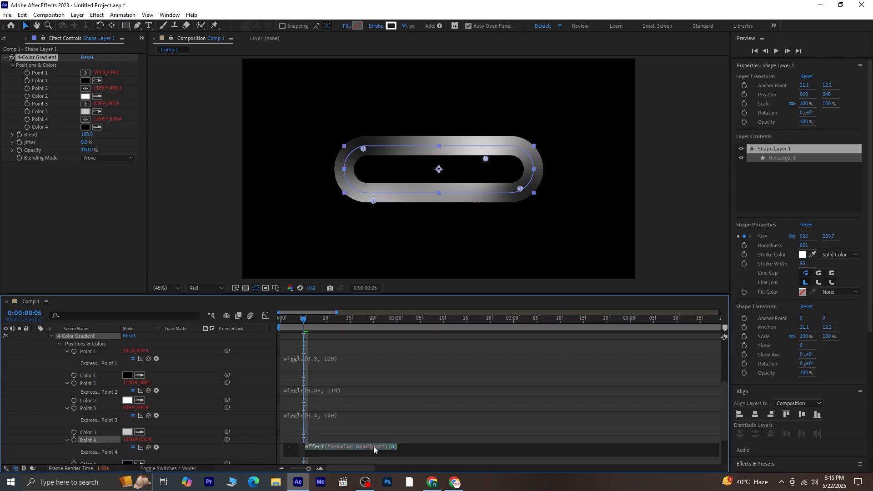
type("wiggle(0.45, 90)")
left_click(211, 263)
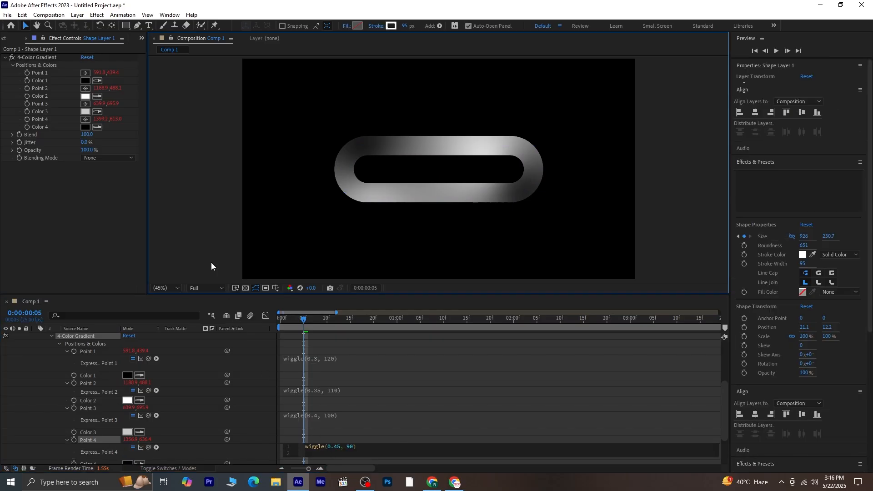
Step: Play back the wiggling gradient from the first frame and park the playhead at frame 23
left_click_drag(303, 321, 243, 329)
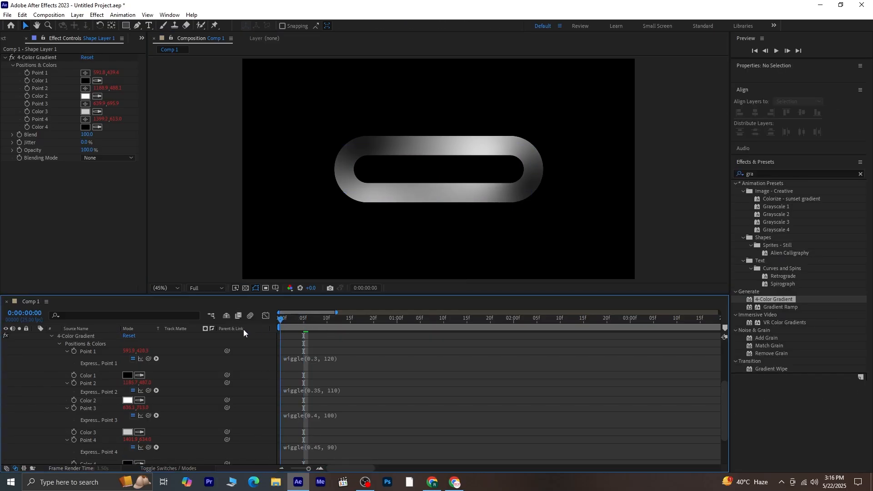
key("space")
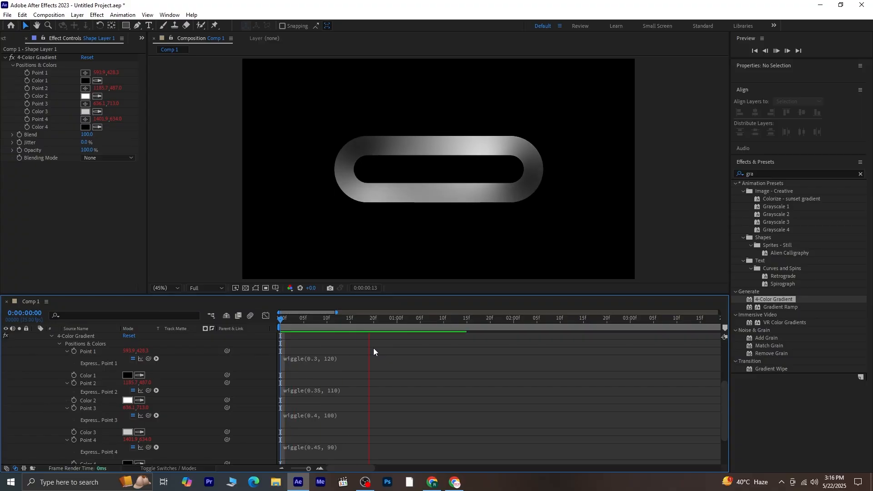
left_click_drag(517, 318, 388, 330)
Step: Set the gradient's Color 3 to black and move Point 1 to about 549,443 and Point 3 to about 962,662
scroll(30, 376, "up", 5)
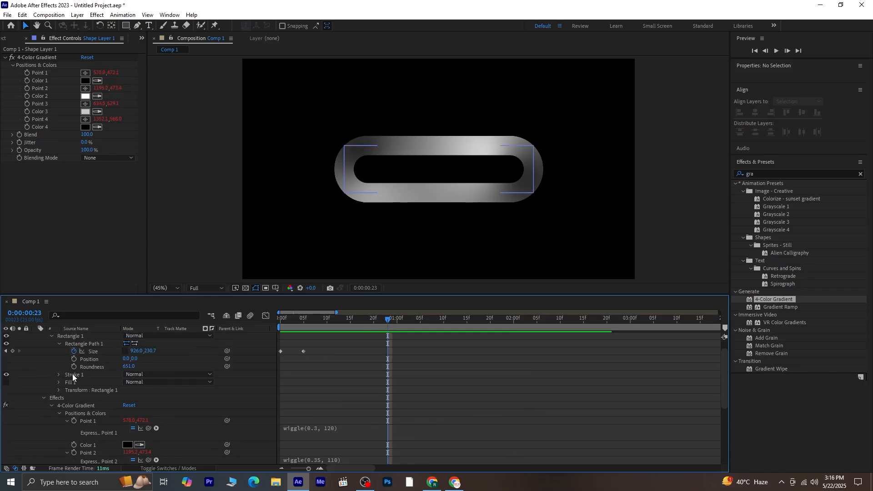
left_click(41, 414)
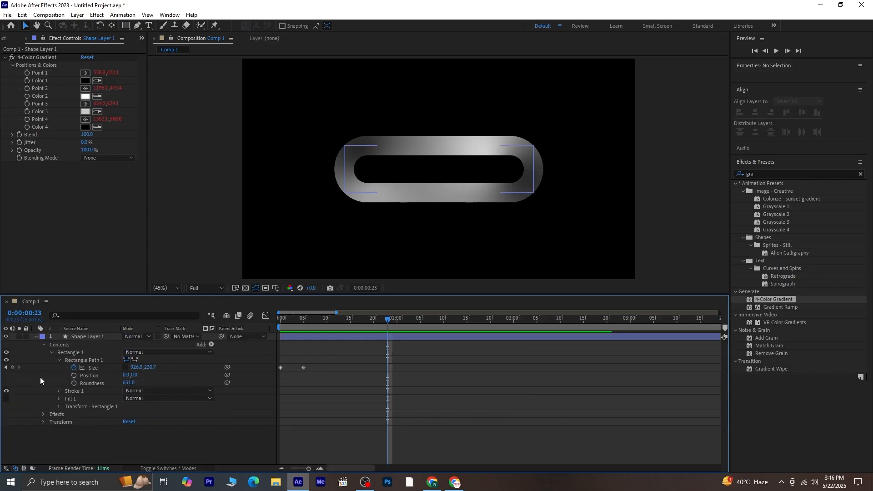
left_click(372, 190)
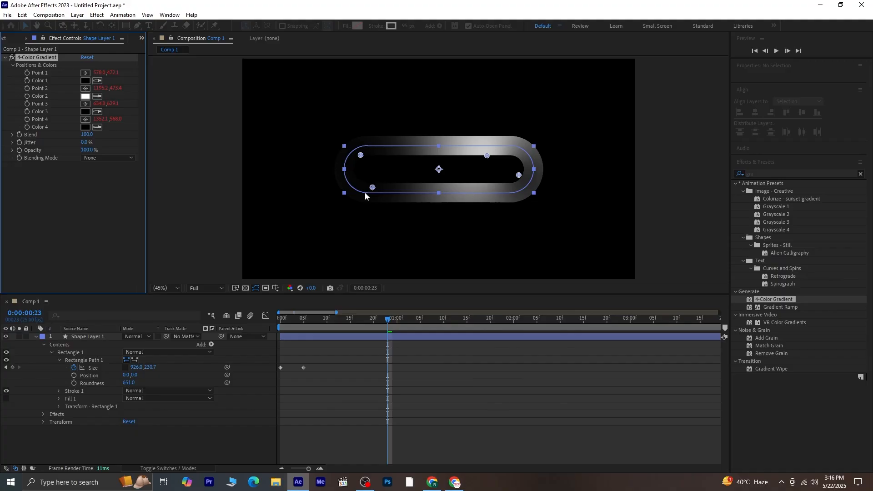
left_click_drag(371, 190, 435, 198)
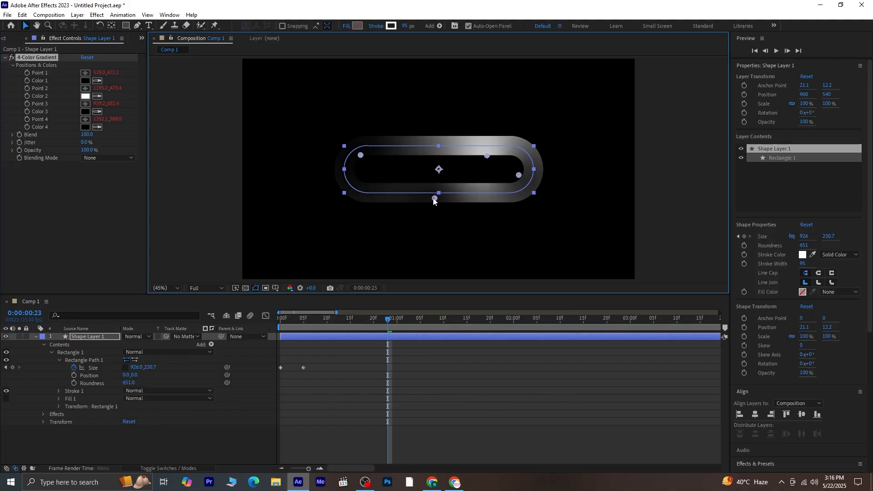
left_click_drag(360, 156, 354, 150)
left_click_drag(435, 200, 440, 196)
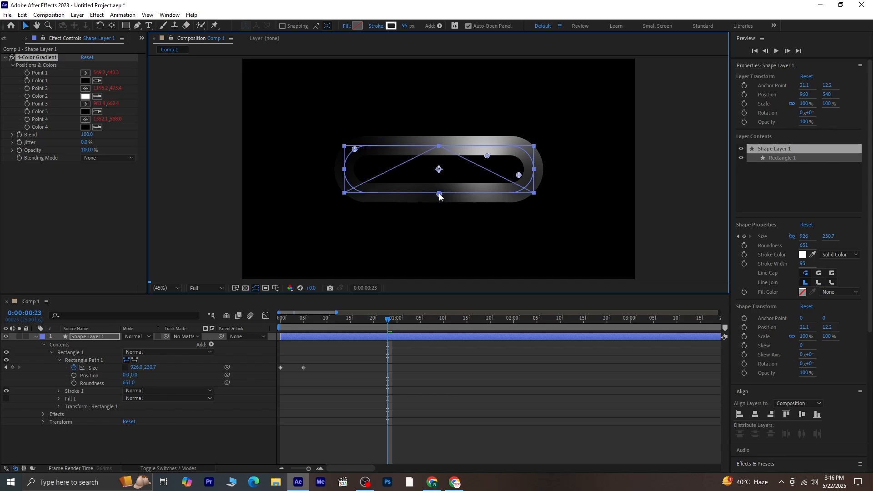
key("space")
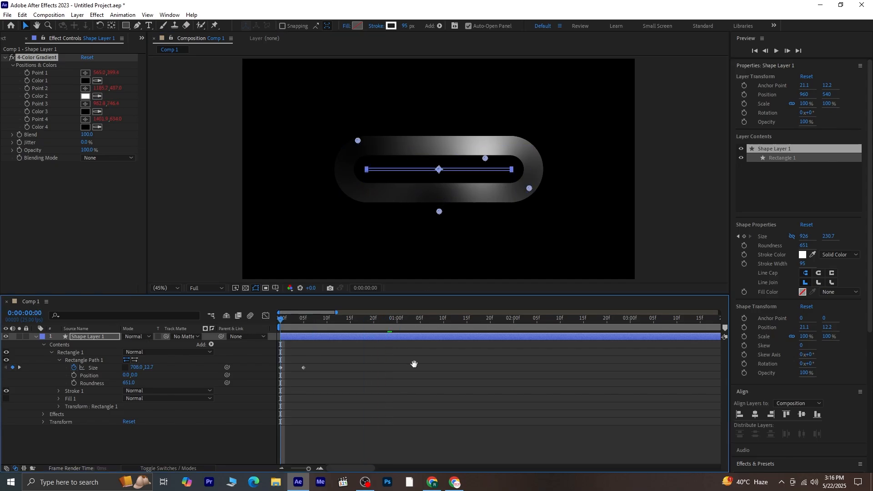
key("space")
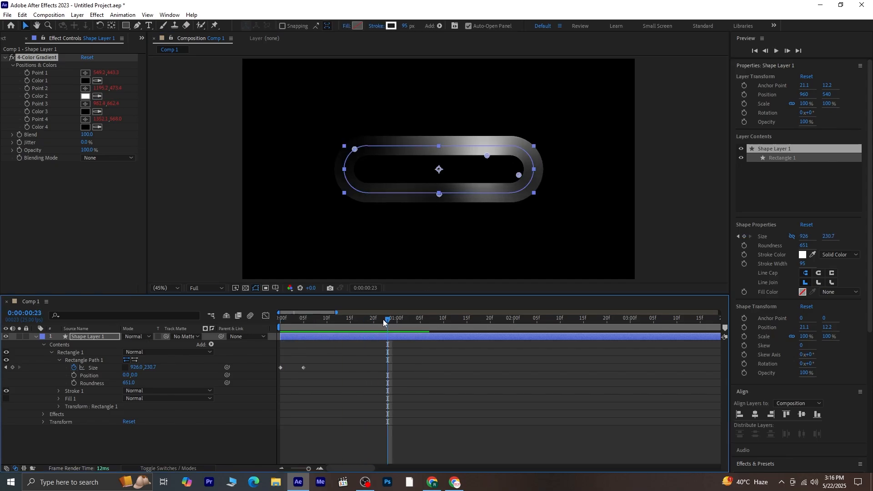
Step: Duplicate Shape Layer 1 at the first frame and show only the Size keyframes of both layers
left_click(83, 336)
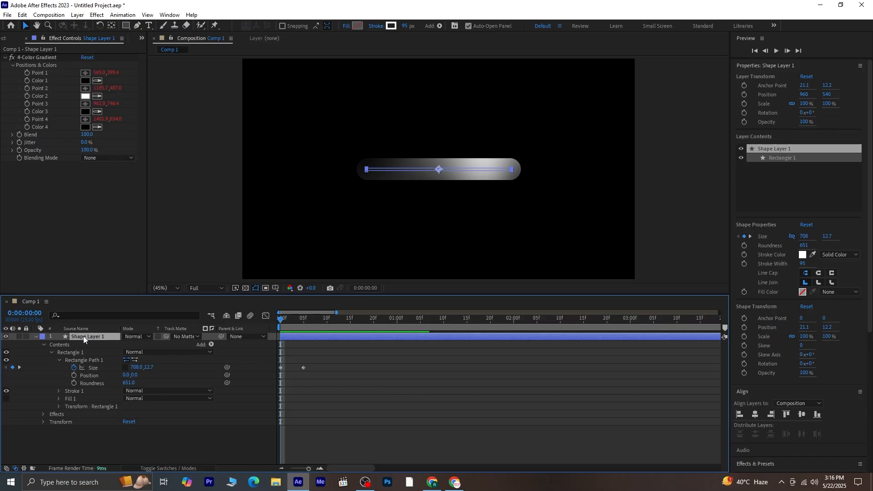
key("ctrl+d")
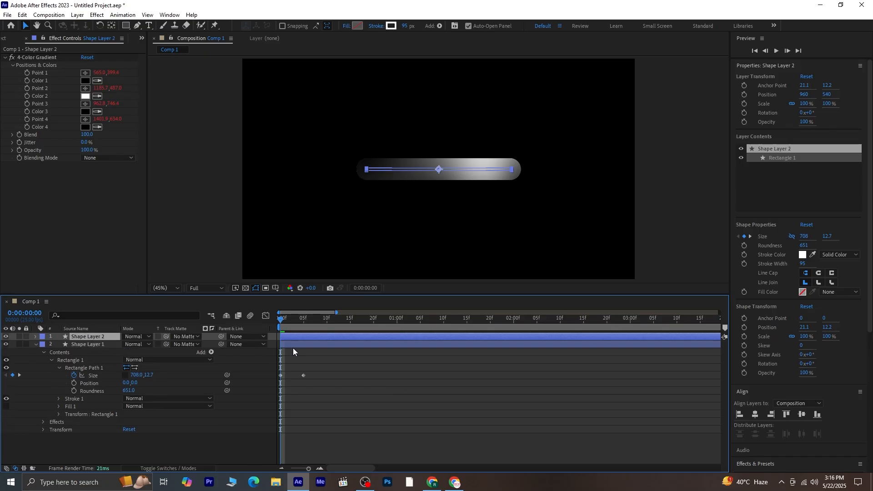
key("u")
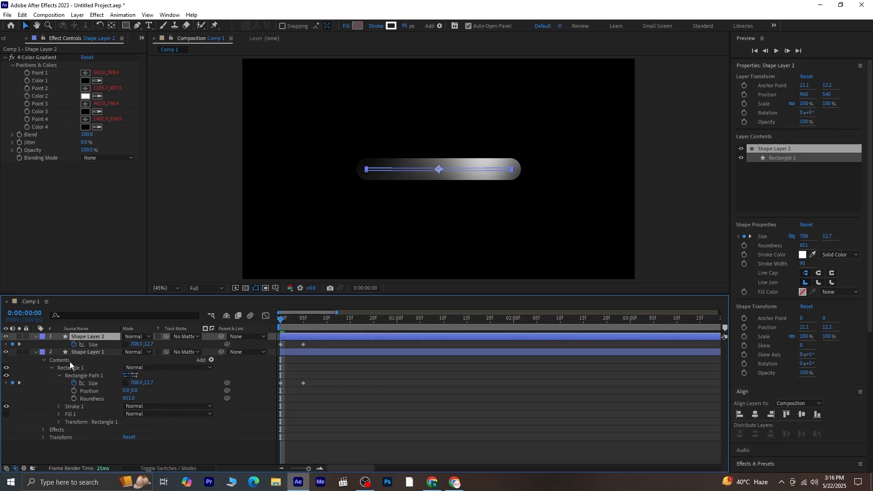
left_click(89, 353)
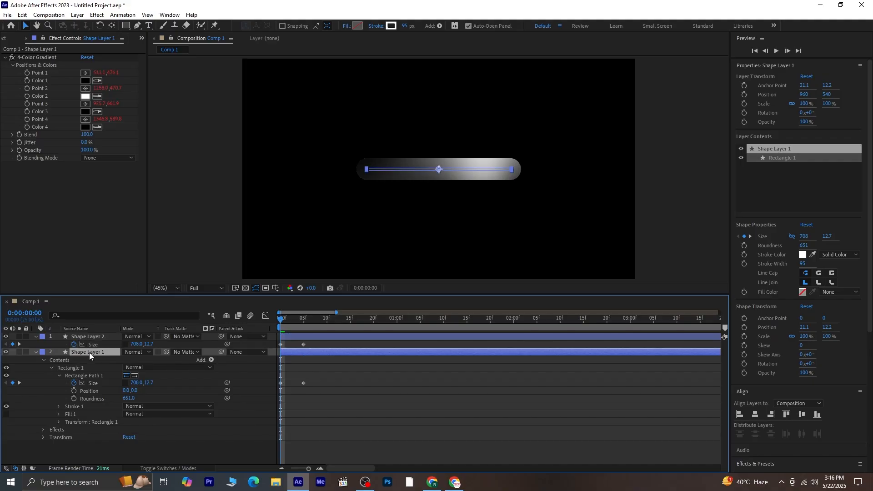
key("u")
Step: Delete Shape Layer 2's first Size keyframe and start the layer at about frame 6, aligned with its remaining keyframe
left_click(324, 337)
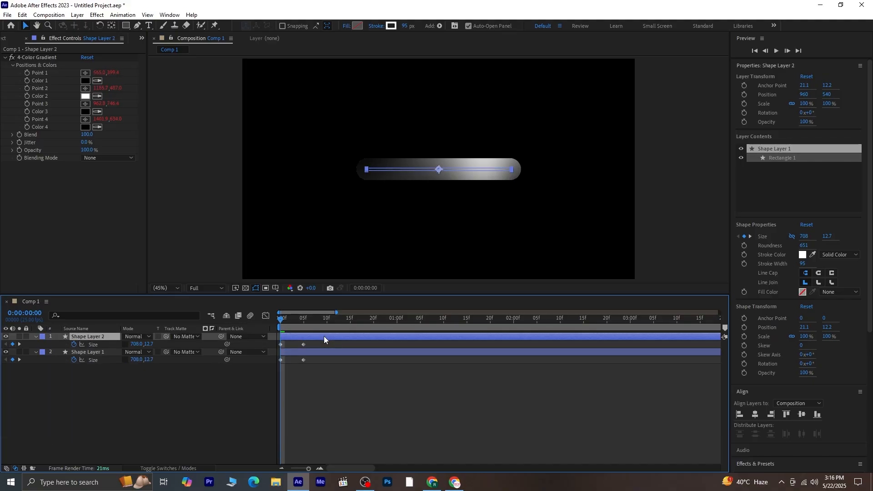
left_click(281, 344)
key("Delete")
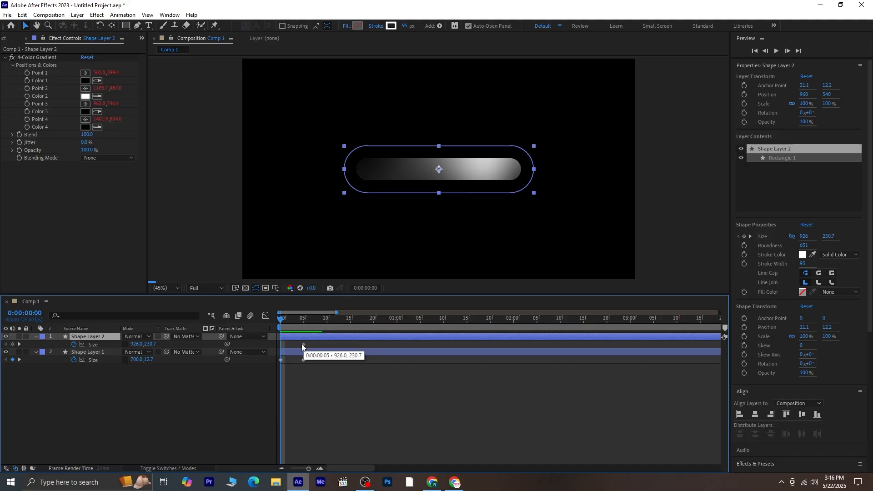
left_click_drag(303, 345, 349, 338)
left_click(342, 336)
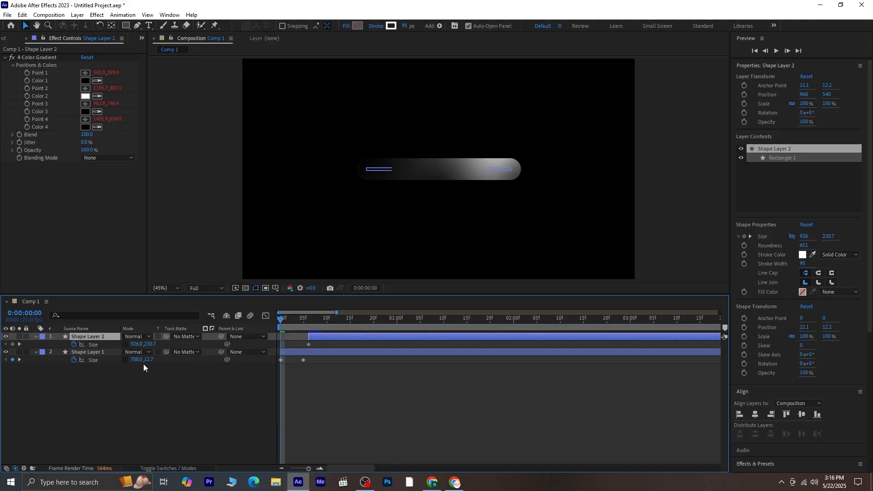
Step: Add a Size keyframe of about 1312 × 578.7 to Shape Layer 2 at frame 11
left_click(20, 347)
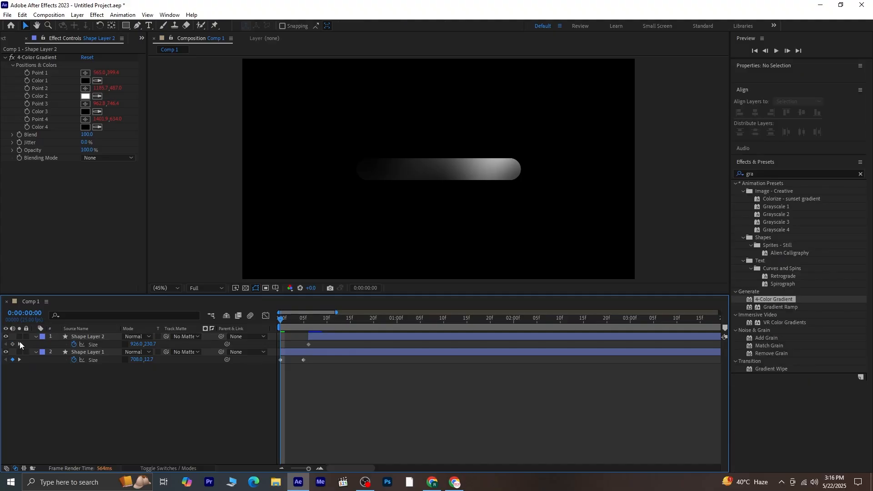
left_click(20, 344)
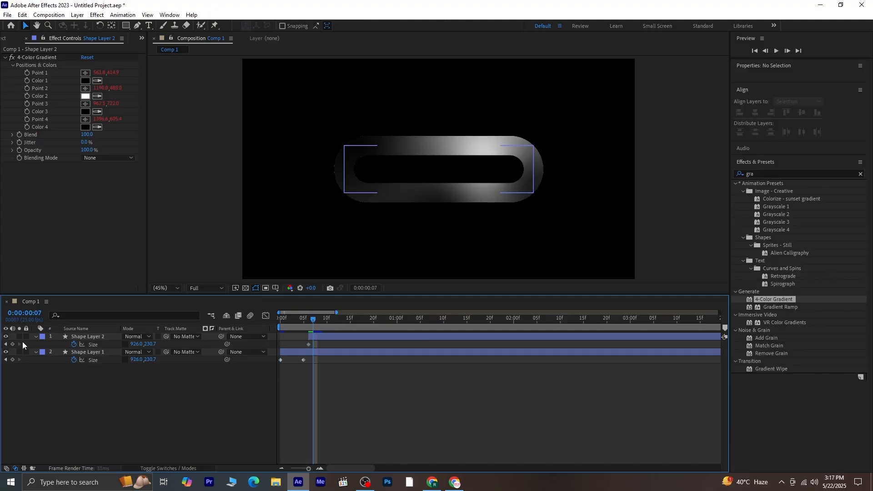
key("space")
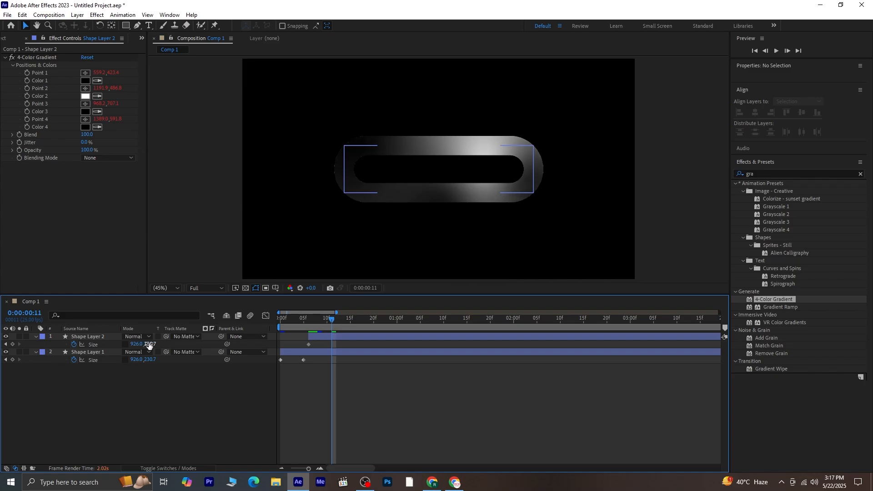
left_click_drag(148, 345, 302, 344)
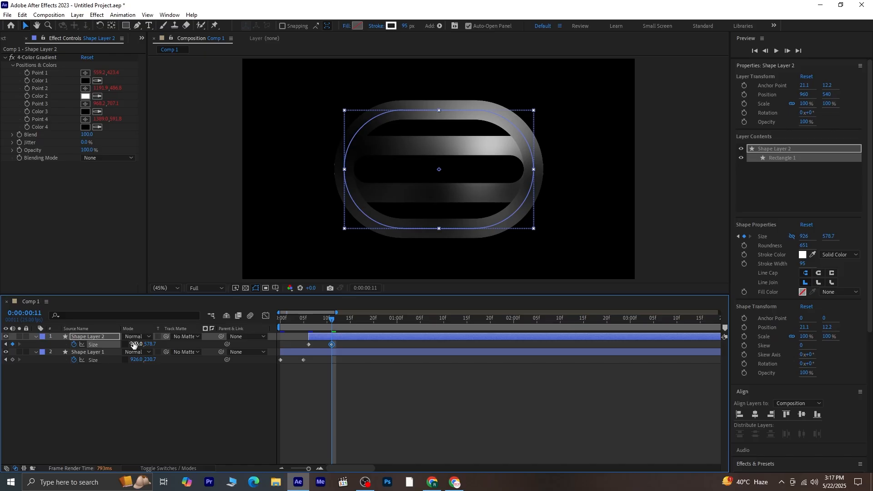
left_click_drag(133, 345, 290, 323)
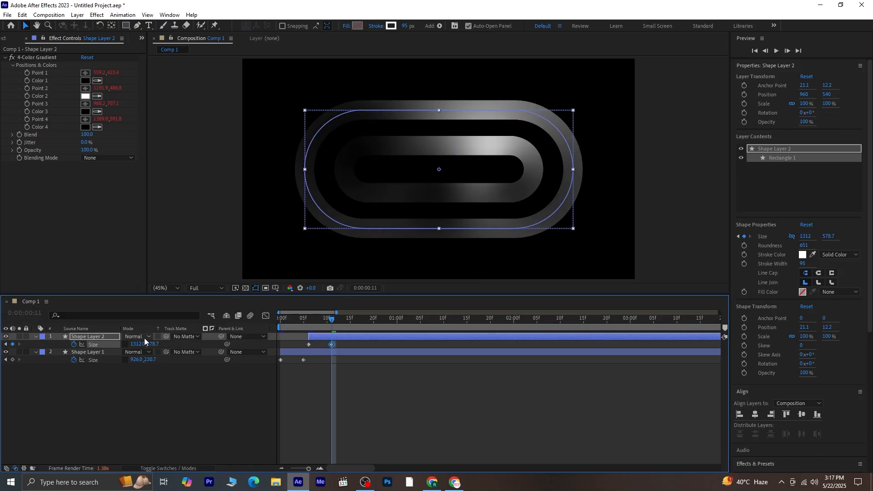
Step: Adjust Shape Layer 2's second Size keyframe to about 1355 × 535.7
left_click_drag(151, 344, 165, 347)
left_click_drag(136, 345, 156, 346)
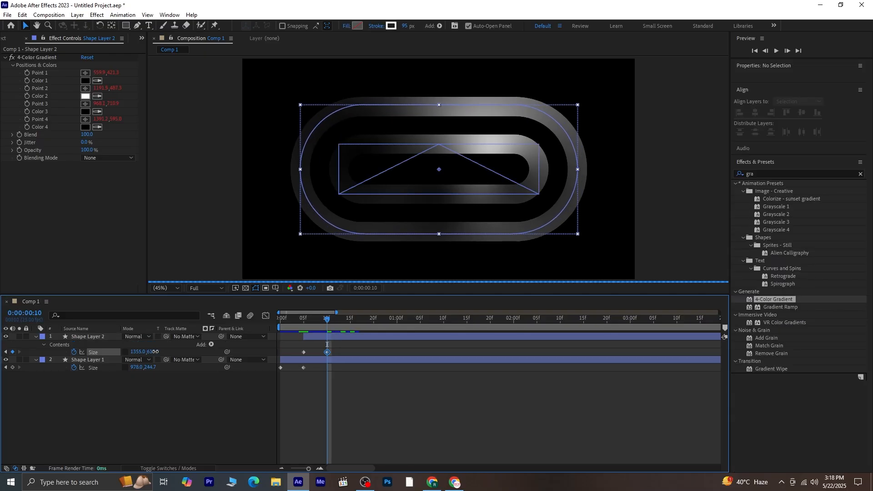
left_click_drag(156, 352, 141, 353)
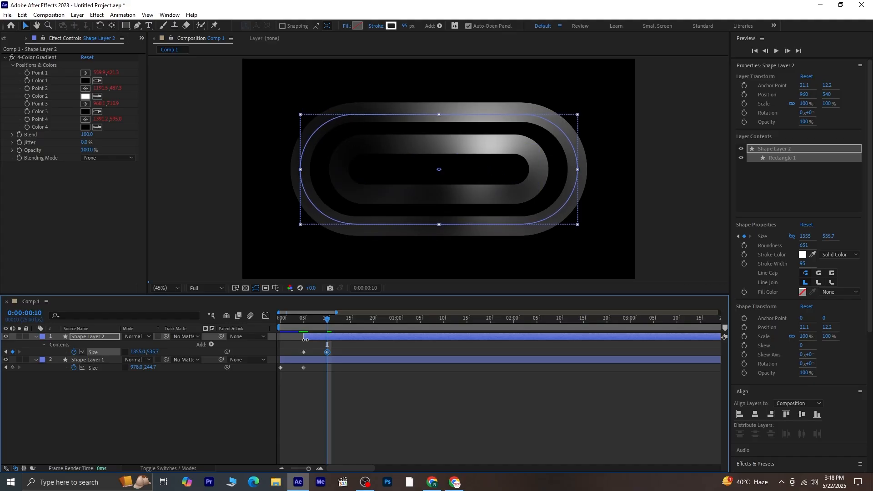
left_click(381, 387)
Step: Duplicate Shape Layer 2 and start the copy at frame 10 with only its 1355 × 535.7 Size keyframe
left_click(71, 336)
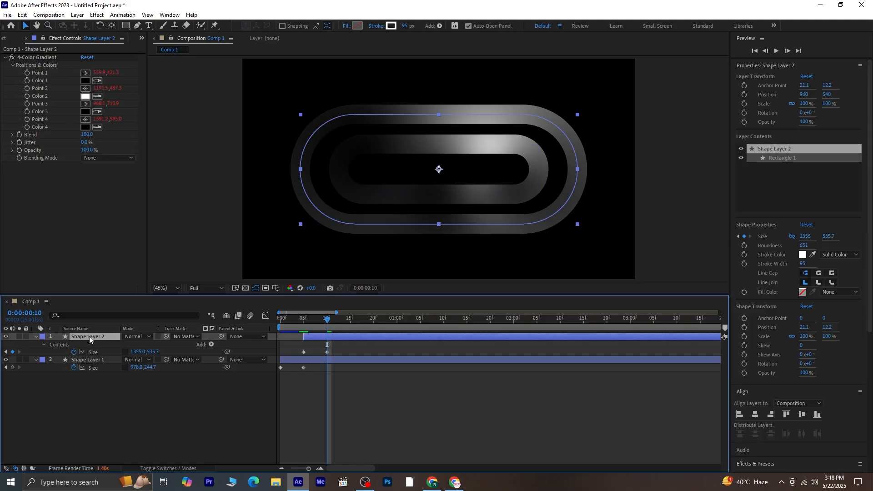
key("ctrl+d")
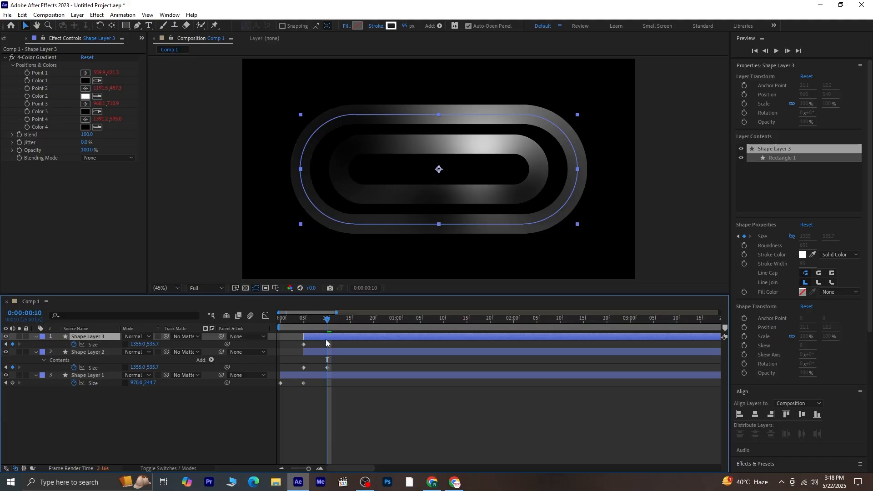
left_click(305, 344)
left_click_drag(304, 344, 375, 338)
left_click(345, 340)
left_click(351, 412)
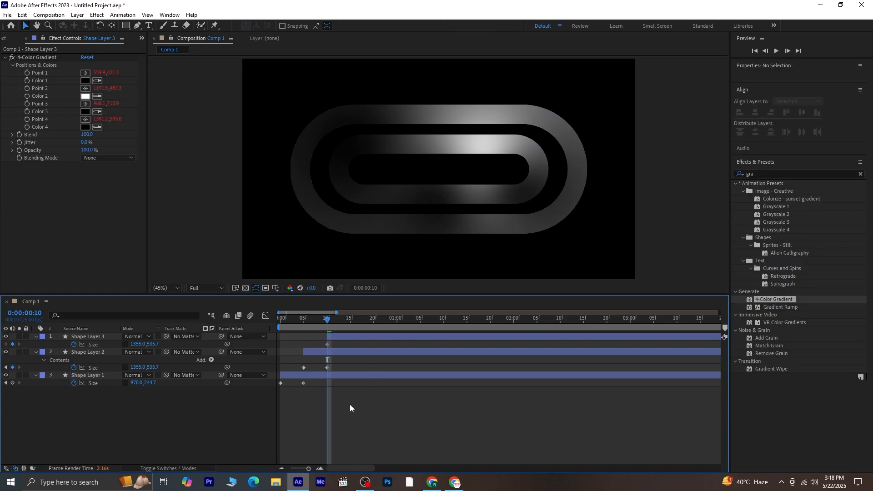
Step: Add a Size keyframe of about 1620 × 882.7 to Shape Layer 3 at frame 14
left_click(372, 335)
key("space")
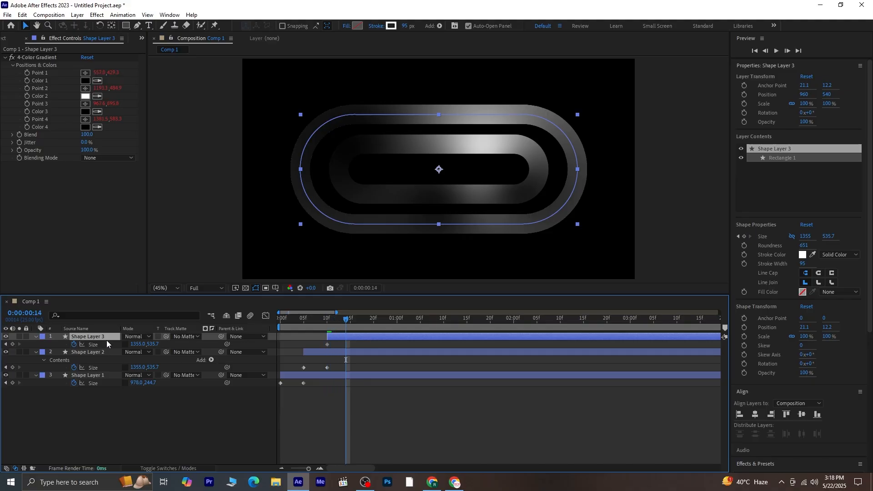
left_click_drag(150, 348, 267, 345)
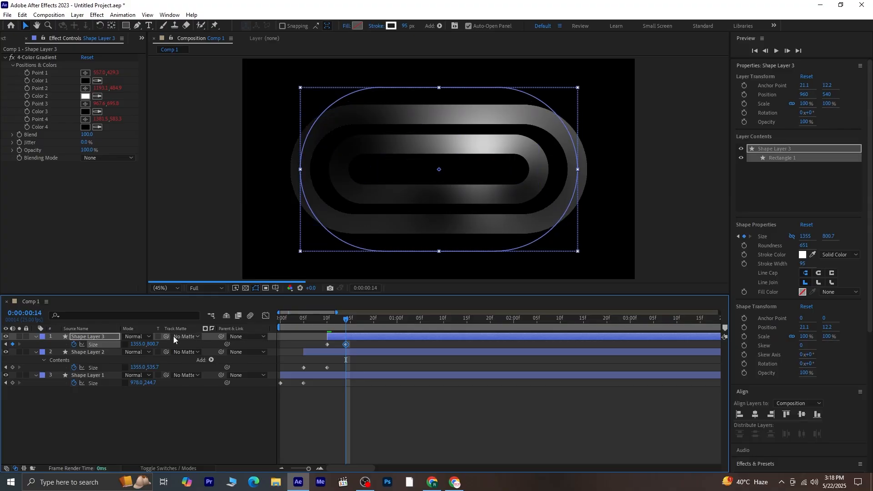
left_click_drag(137, 344, 255, 340)
left_click_drag(152, 344, 190, 339)
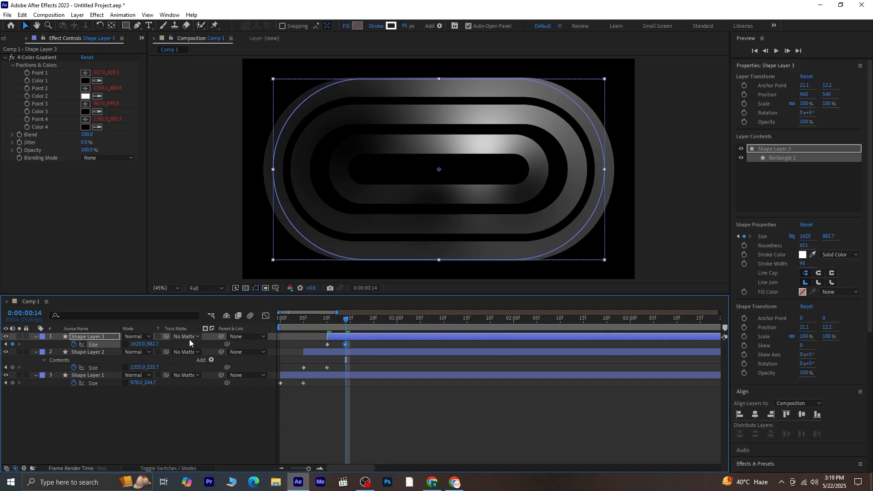
Step: Widen Shape Layer 3's second Size keyframe to about 1737 × 882.7 and preview the expansion
left_click_drag(137, 344, 210, 334)
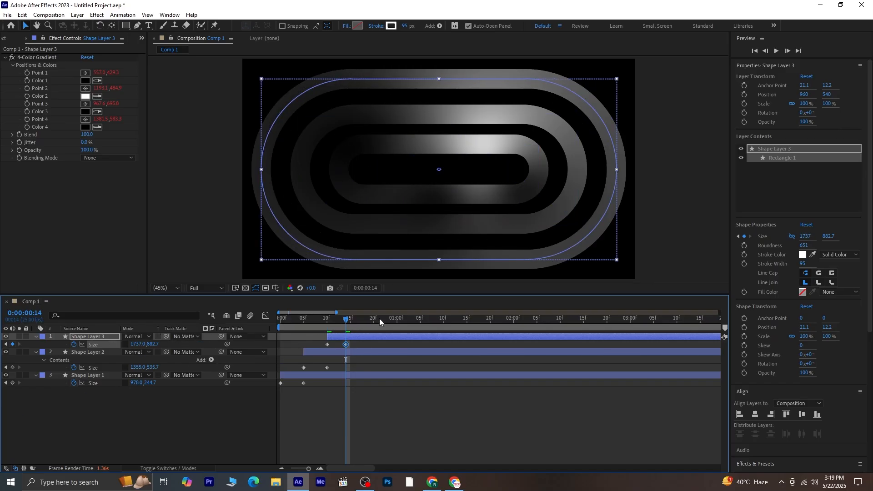
key("space")
key("space")
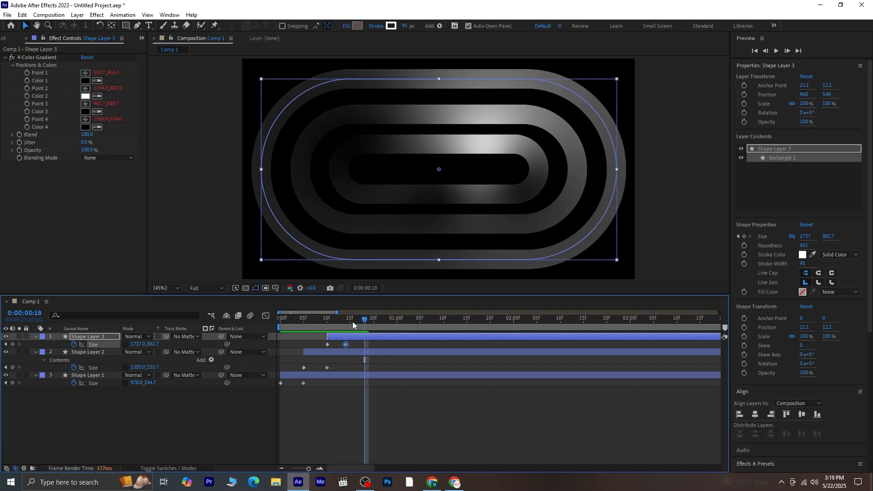
mouse_move(329, 337)
left_mouse_down()
mouse_move(349, 334)
mouse_move(339, 334)
left_mouse_up()
left_click(364, 343)
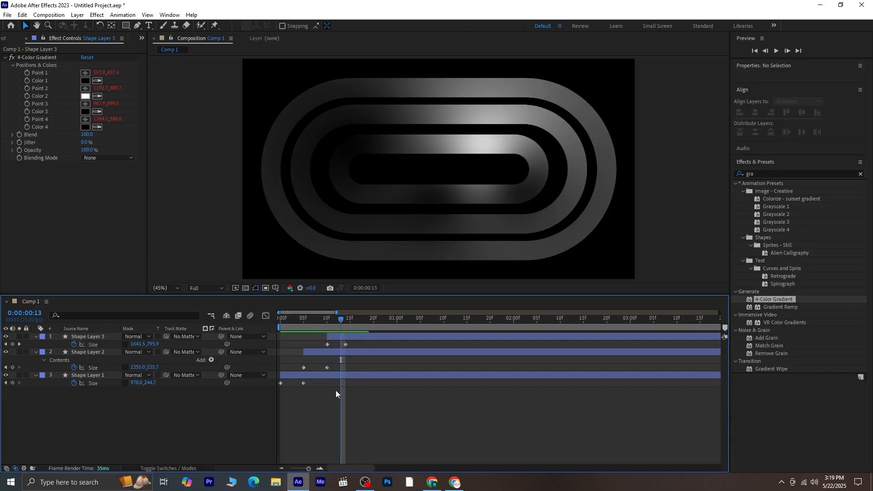
Step: Duplicate Shape Layer 3 and start the copy at frame 14 with only its 1737 × 882.7 Size keyframe
left_click(362, 338)
key("ctrl+d")
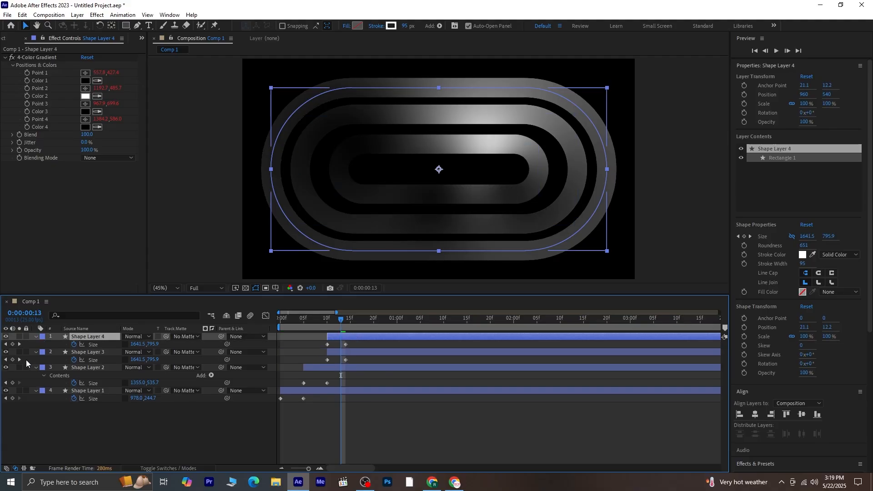
left_click(19, 360)
left_click_drag(326, 338, 373, 345)
left_click(345, 345)
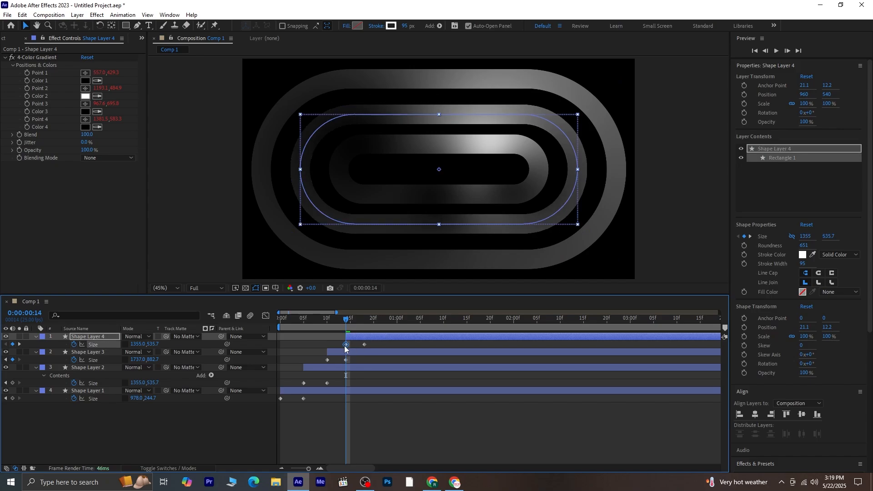
key("Delete")
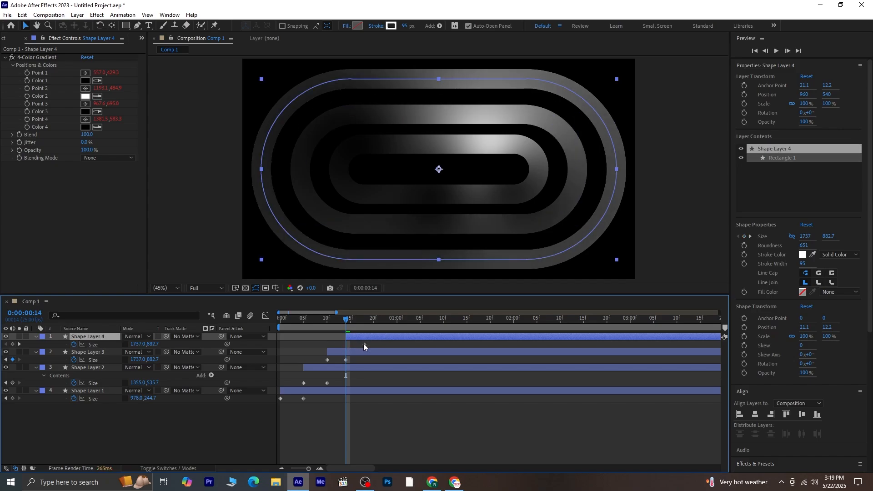
key("ctrl+z")
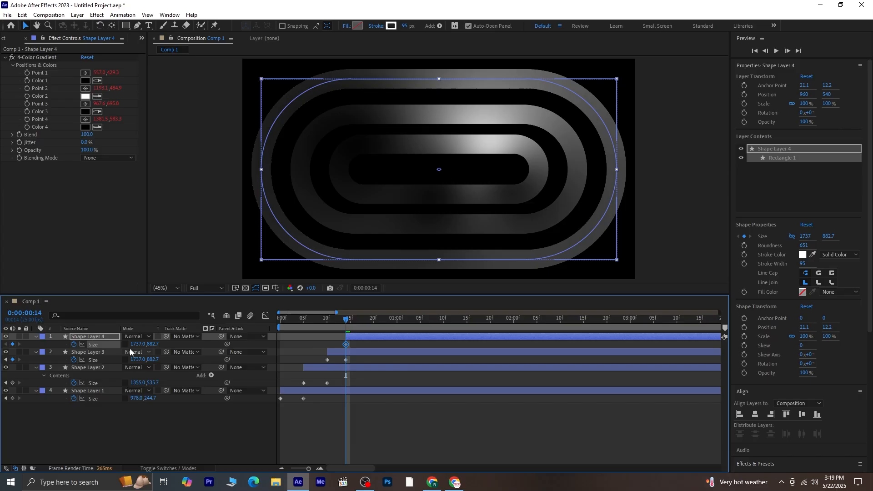
Step: Add a Size keyframe of about 2142 × 1227.7 to Shape Layer 4 at frame 18 and preview the animation
key("space")
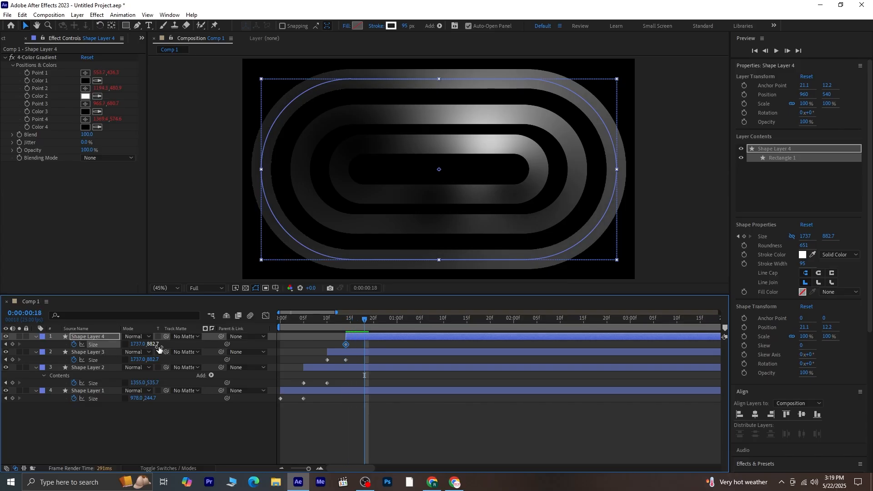
left_click_drag(153, 344, 271, 329)
left_click_drag(135, 343, 281, 350)
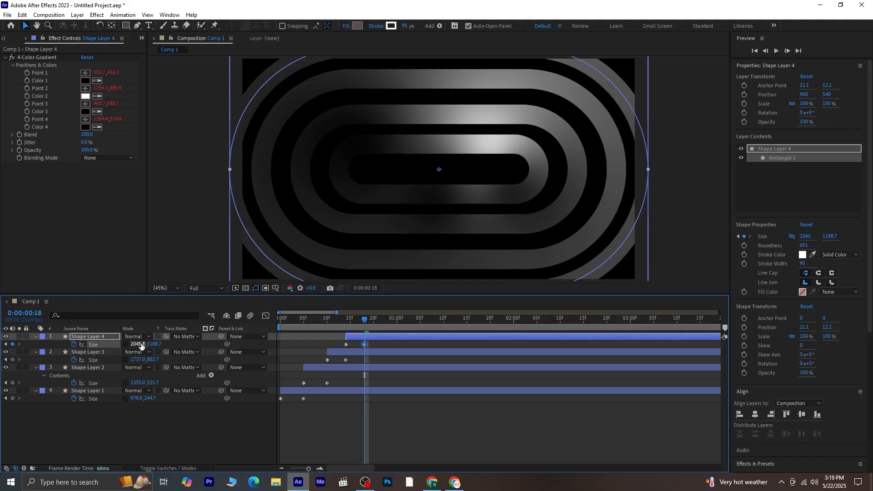
left_click_drag(160, 345, 172, 347)
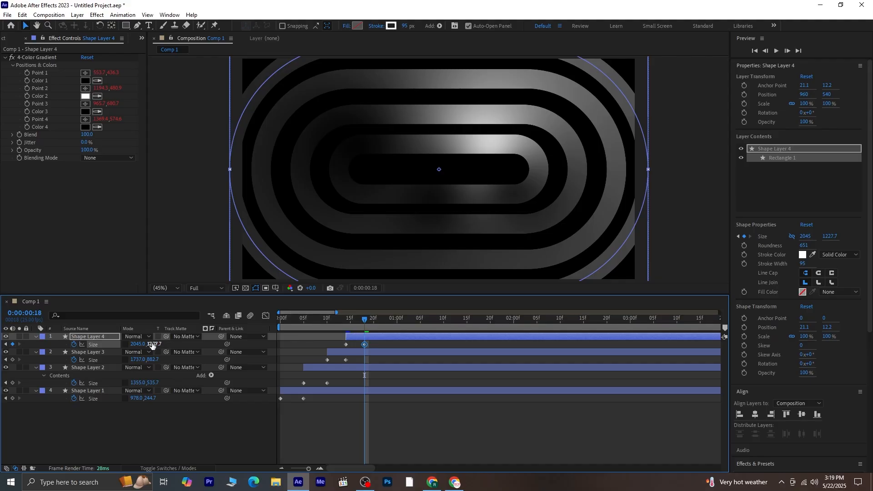
left_click_drag(144, 345, 175, 342)
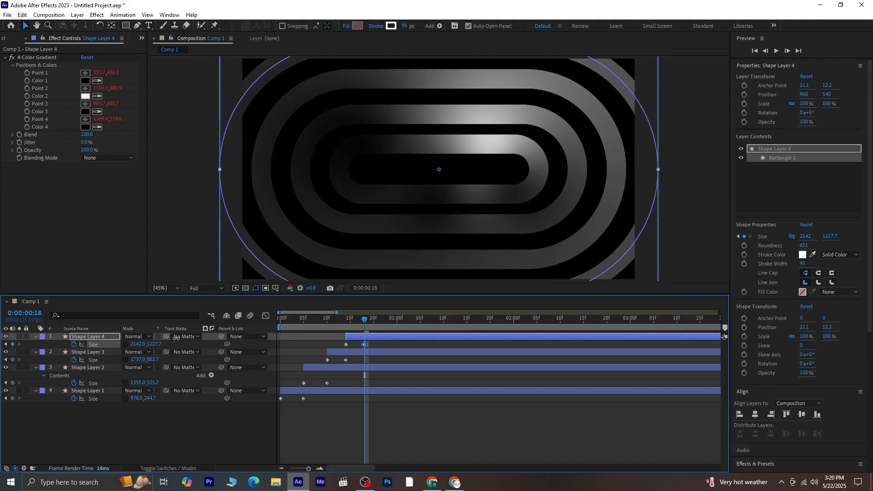
left_click(349, 409)
key("space")
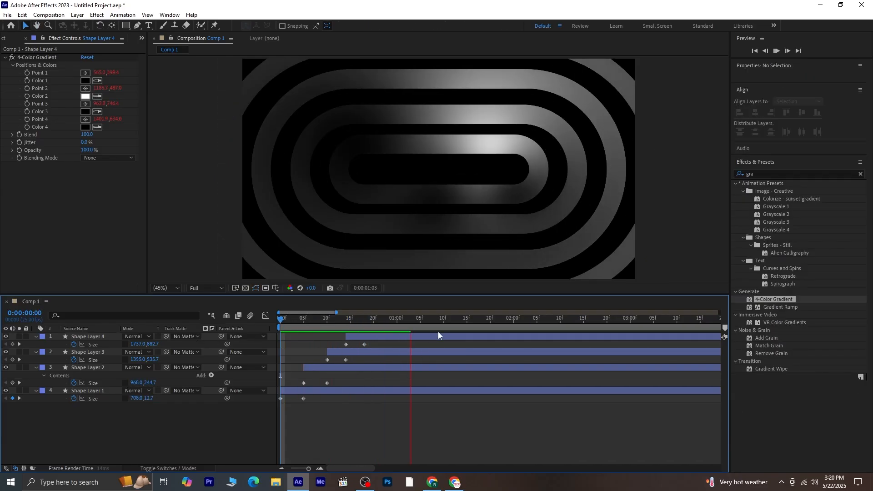
key("space")
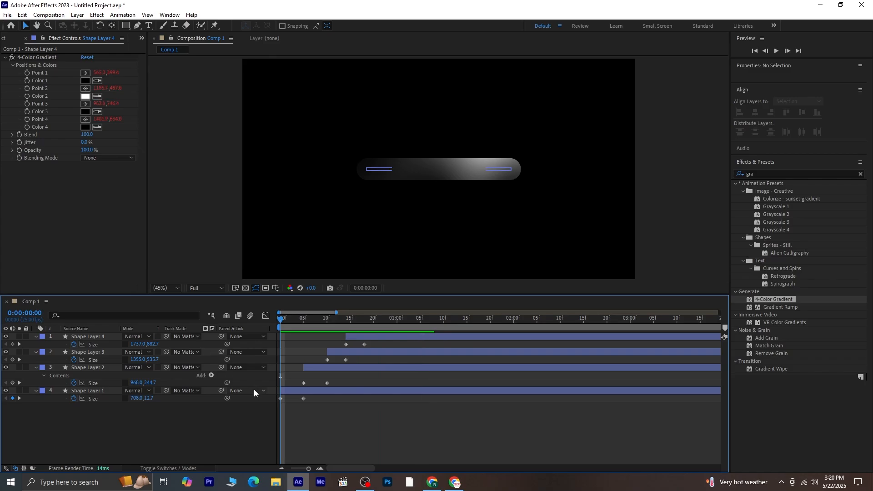
Step: Fade in Shape Layer 1 with Opacity keyframes of 5% at frame 0 and 100% at frame 2
left_click(88, 390)
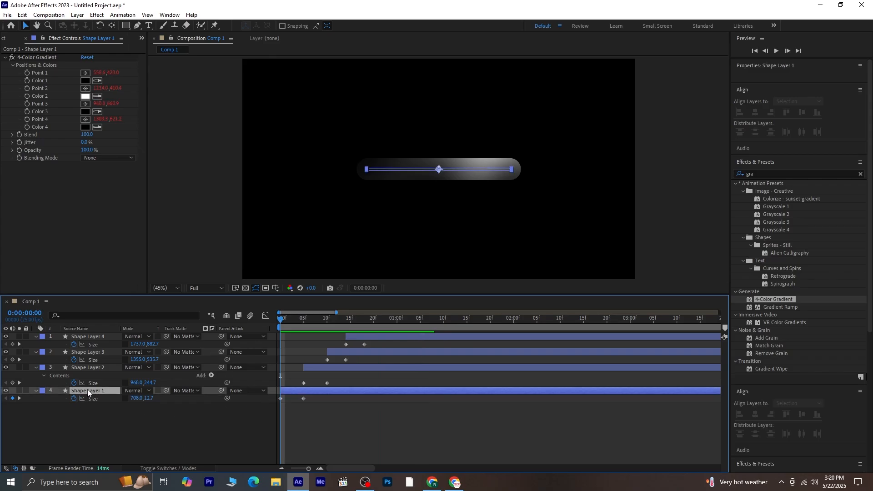
key("t")
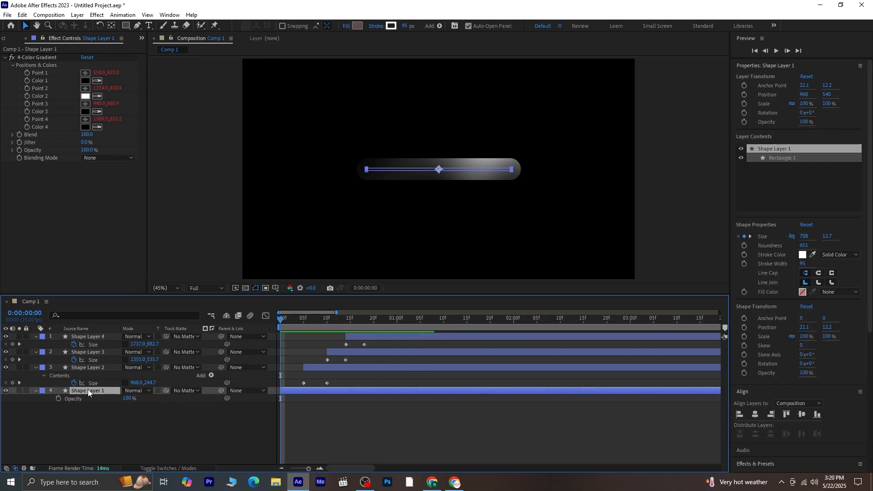
left_click(58, 398)
key("u")
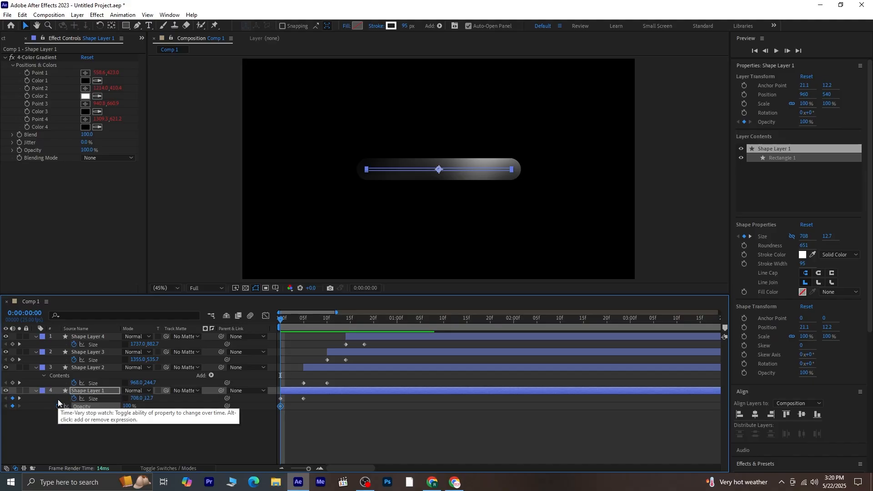
key("Page_Down")
key("Page_Down")
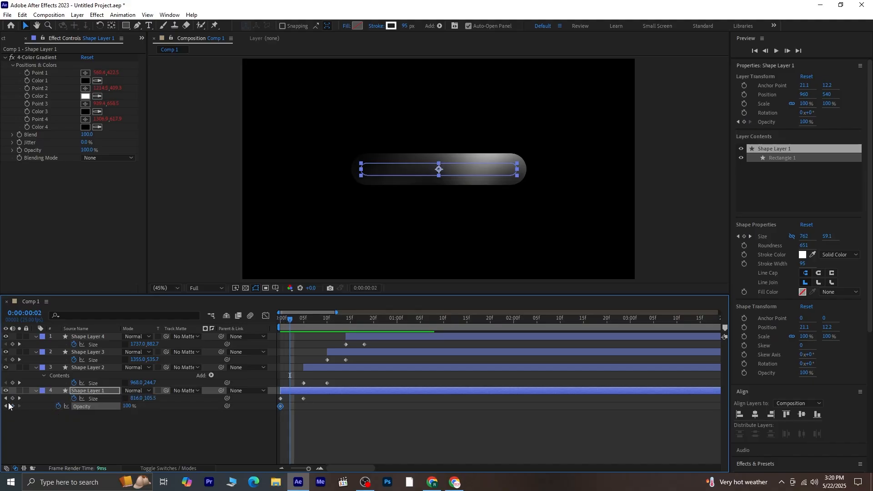
left_click(10, 409)
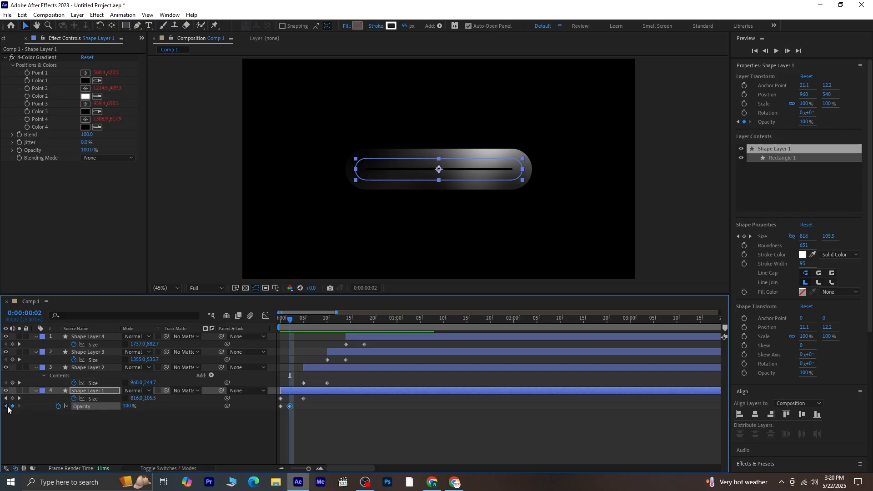
left_click(6, 406)
left_click(128, 407)
type("5")
key("Return")
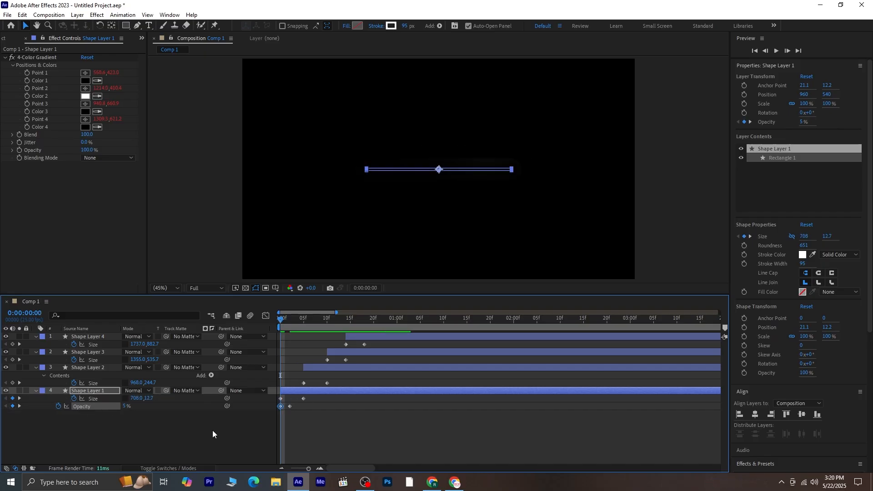
Step: Preview the ring animation from the start and check the fade-in and the sequential expansion
left_click(212, 430)
key("space")
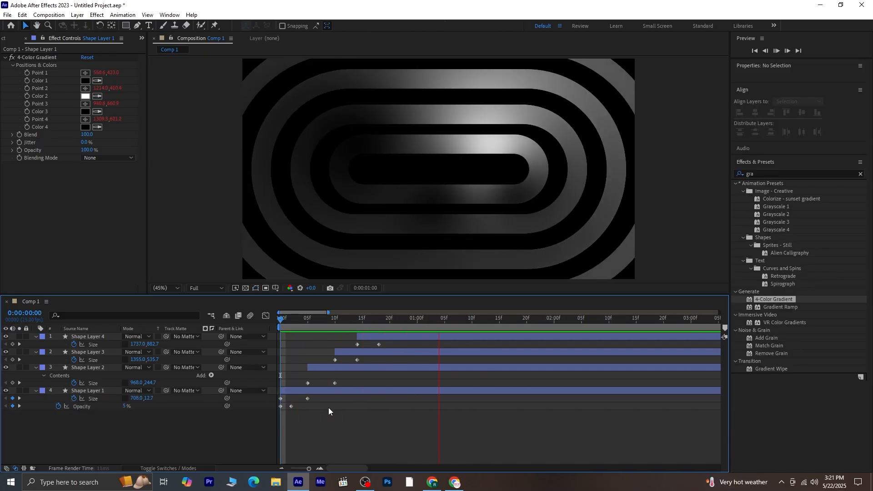
key("space")
left_click_drag(494, 323, 394, 334)
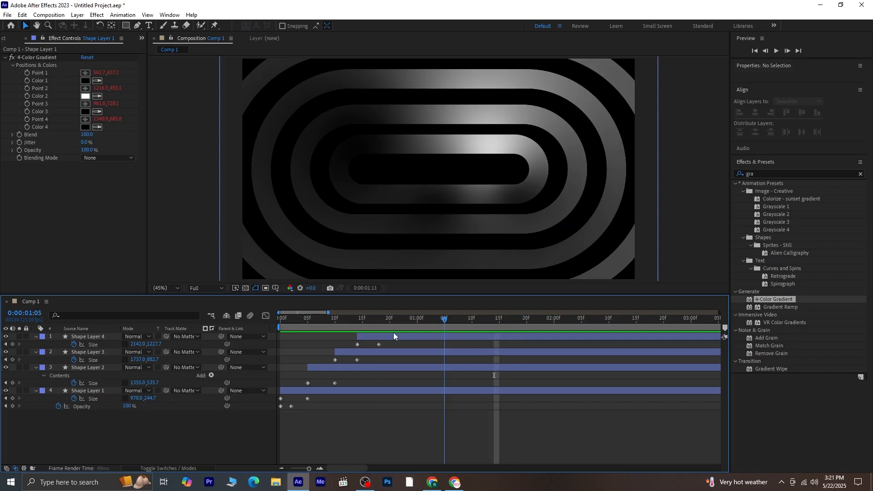
key("Home")
key("space")
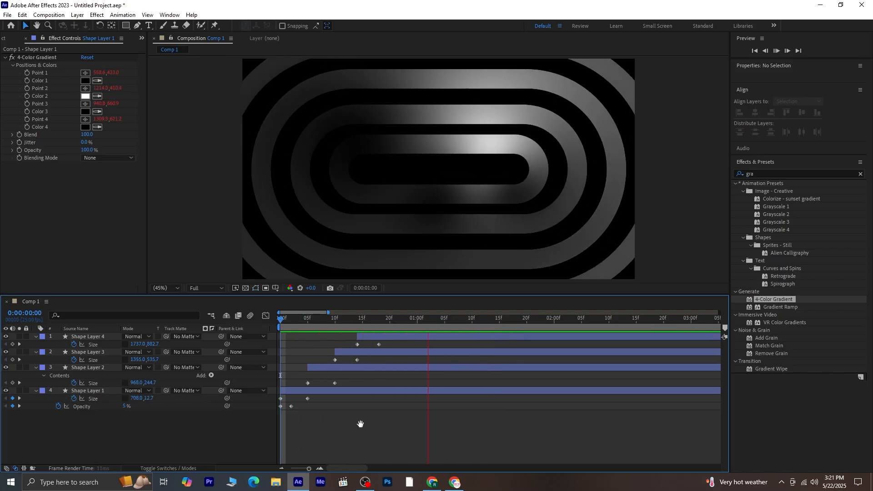
key("space")
left_click_drag(451, 319, 362, 365)
Step: Collapse the properties of all four shape layers in the timeline
left_click(35, 391)
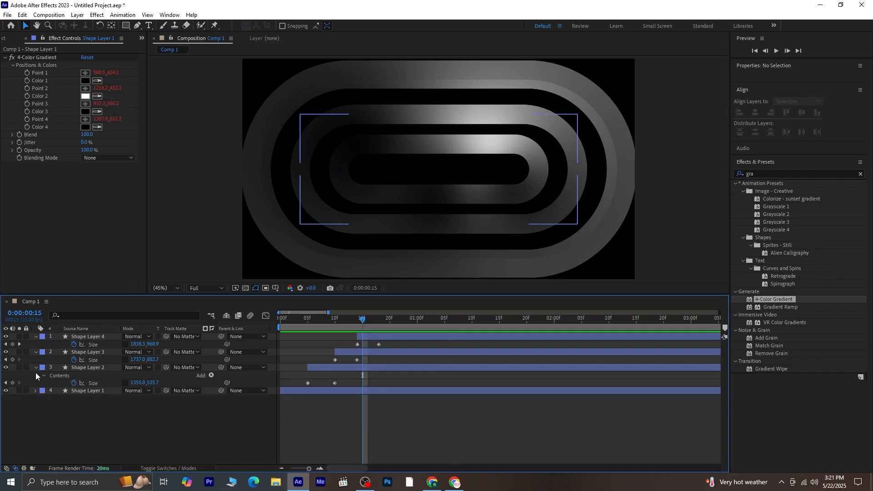
left_click(35, 368)
left_click(35, 352)
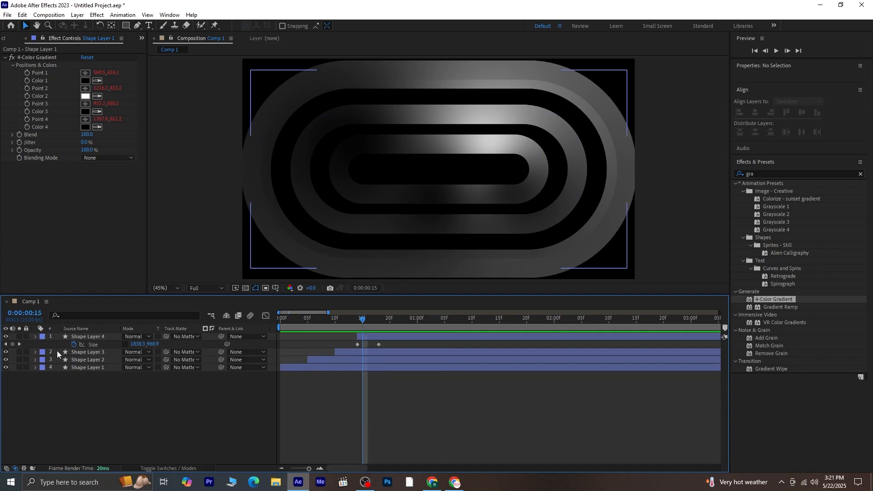
left_click(35, 337)
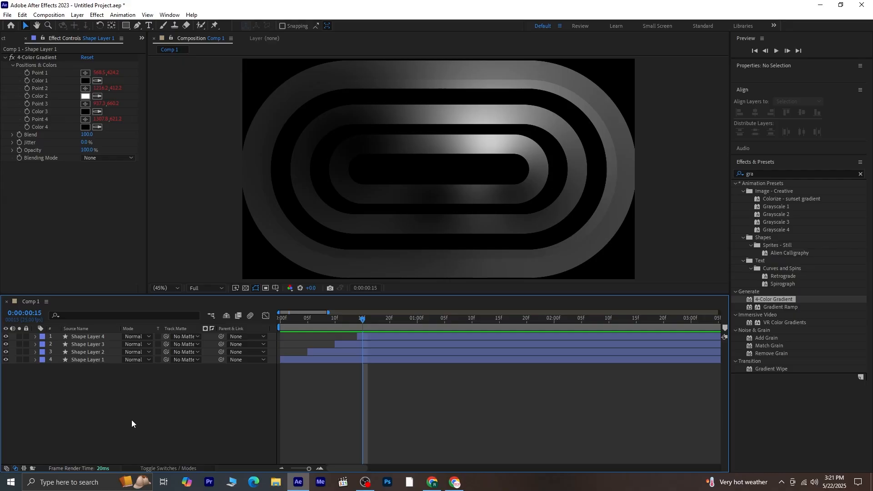
Step: Go to frame 19 and add the text "Dreams drift beyond reality." inside the innermost pill outline
left_click_drag(373, 324, 381, 323)
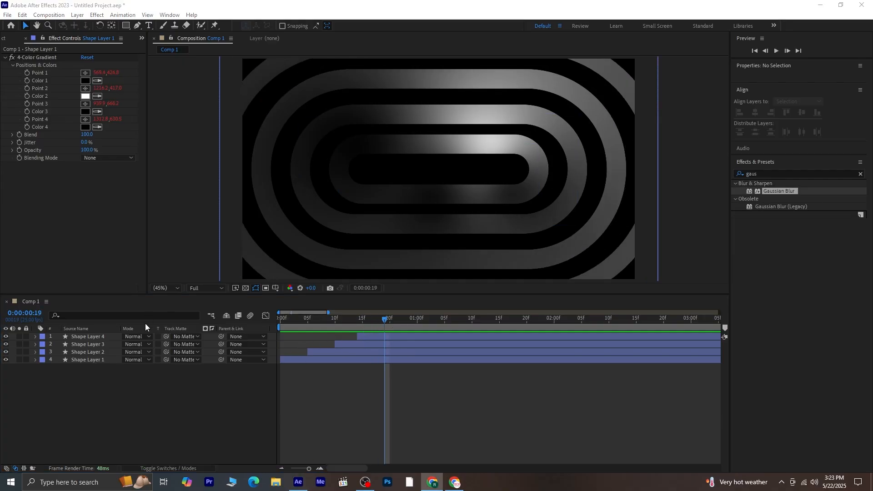
left_click(145, 327)
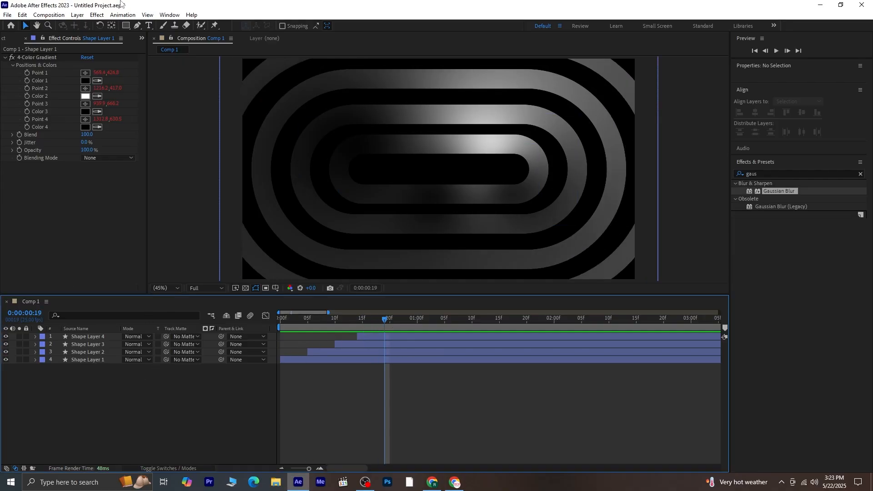
left_click(149, 25)
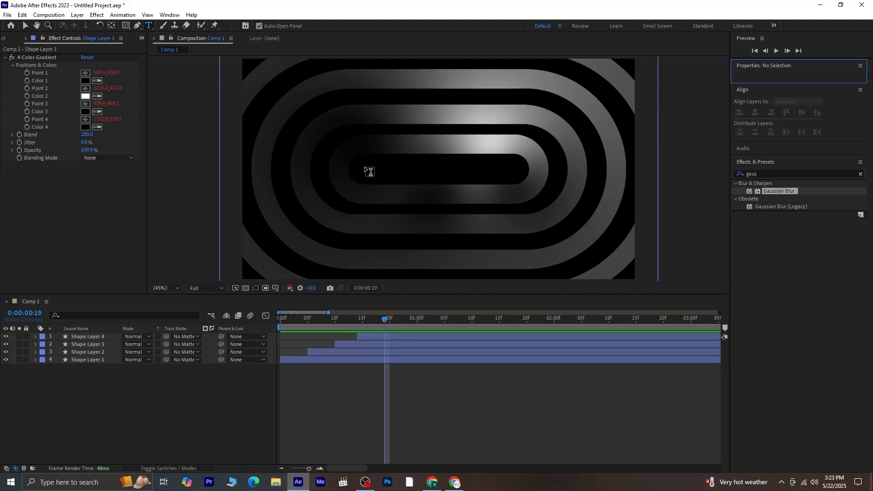
left_click(369, 172)
type("Dreams drift beyond reality.")
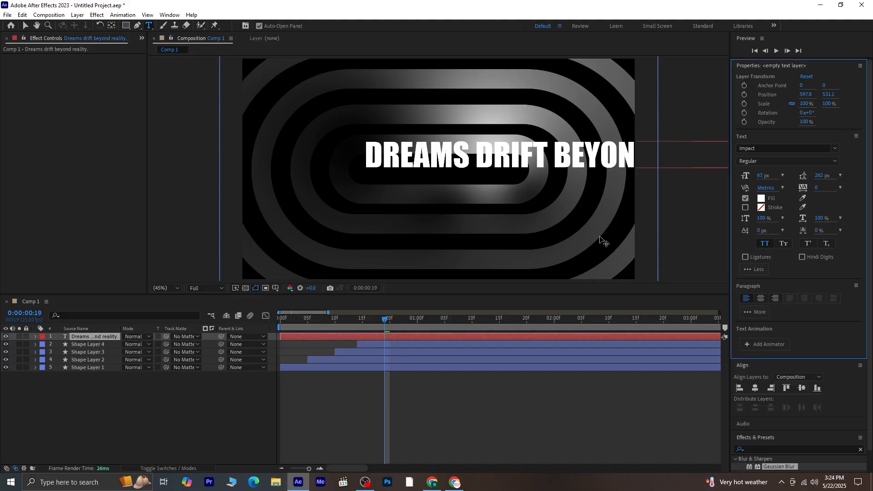
Step: Set the whole text line to the Bebas font at a size of 75 px
key("ctrl+a")
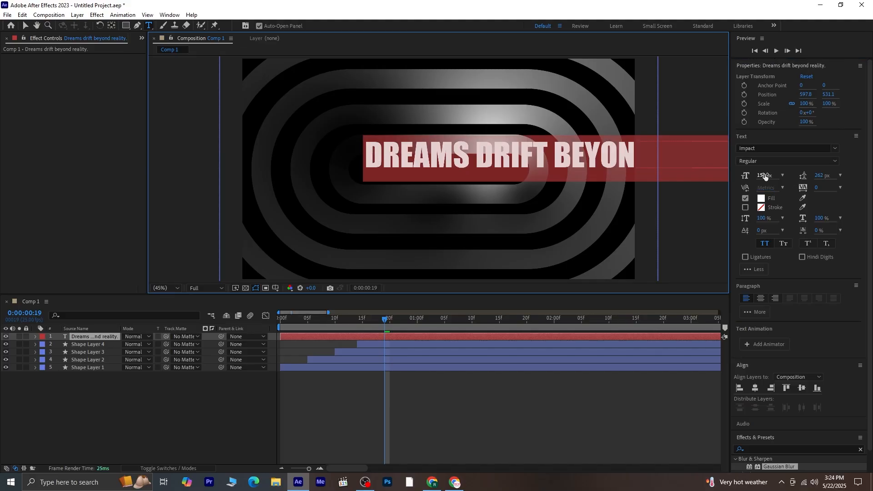
left_click_drag(764, 176, 725, 182)
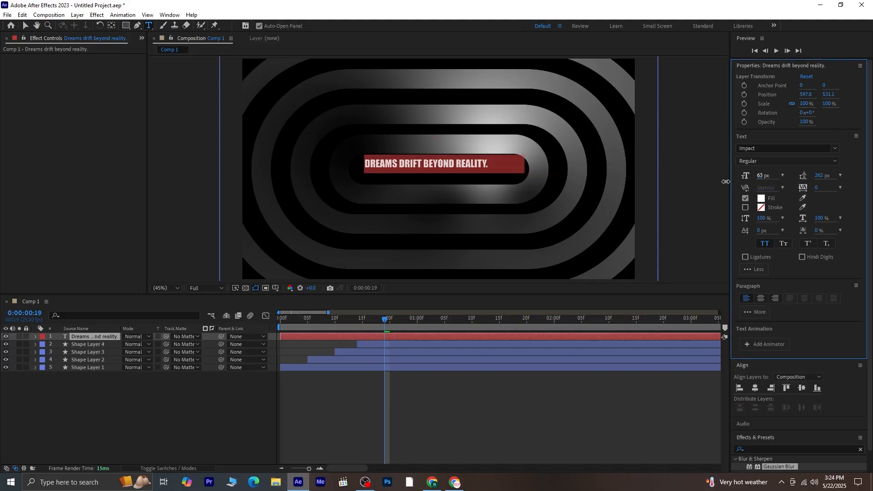
left_click(786, 148)
type("bebas")
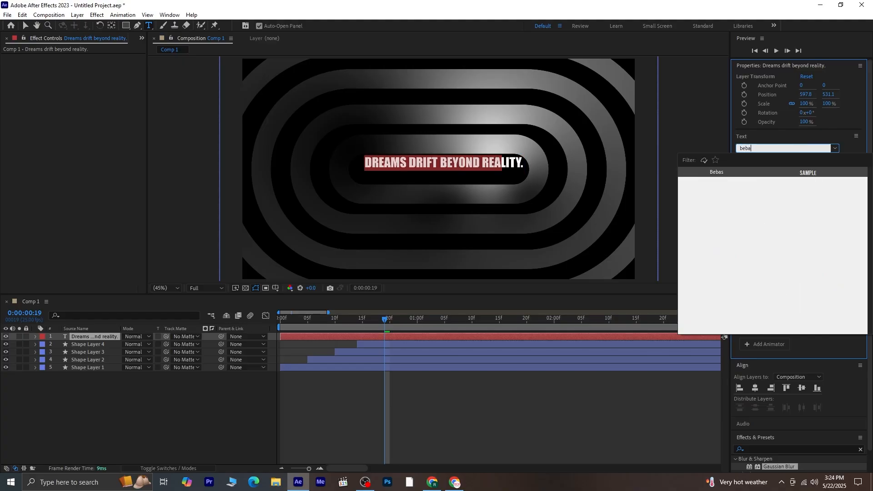
left_click(806, 173)
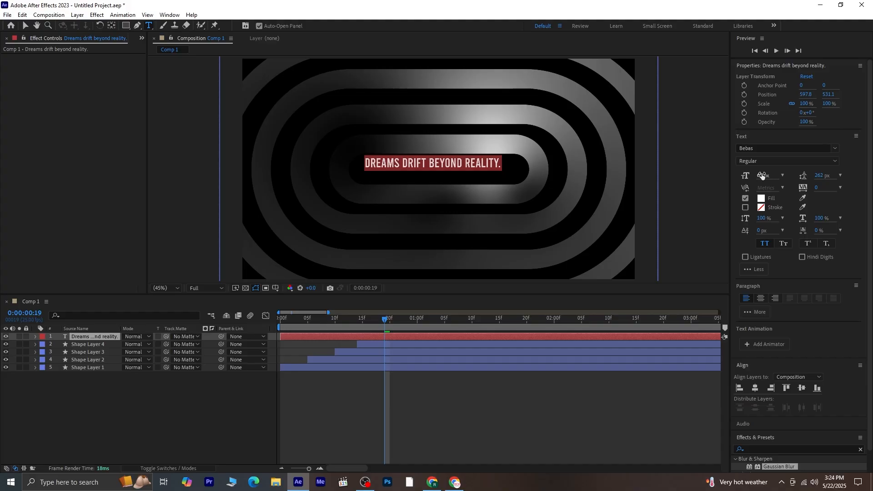
left_click_drag(760, 175, 767, 176)
Step: Center the text layer's anchor point on its text
key("ctrl+alt+Home")
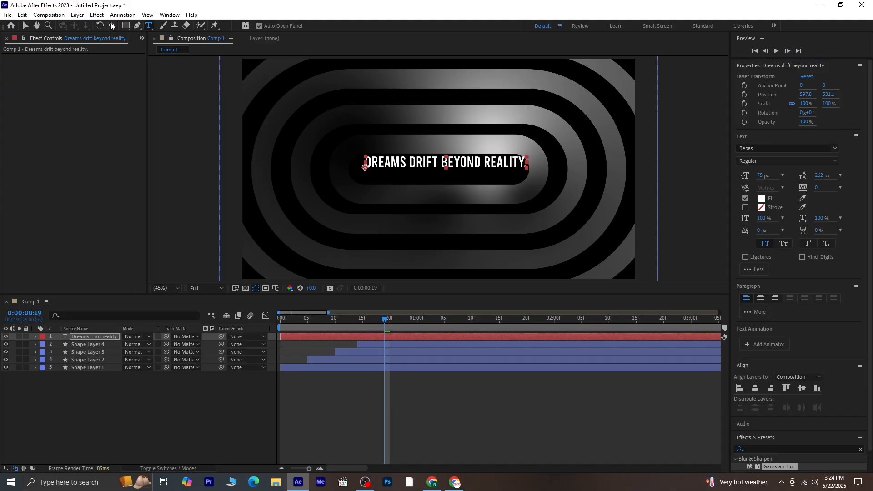
left_click(112, 26)
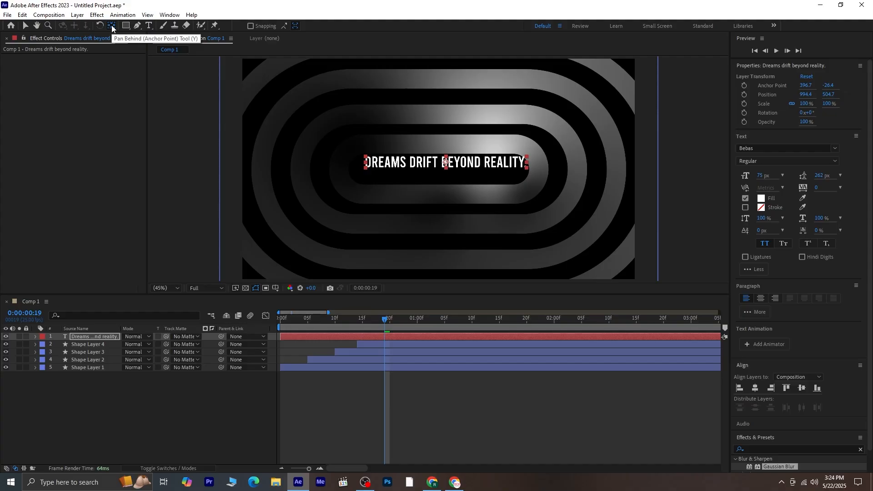
Step: Center the text layer horizontally and vertically in the composition
left_click(756, 388)
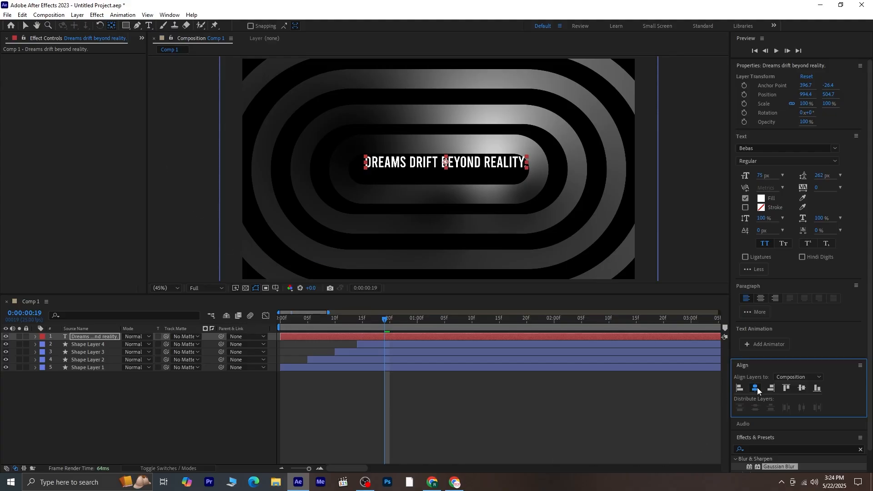
left_click(803, 389)
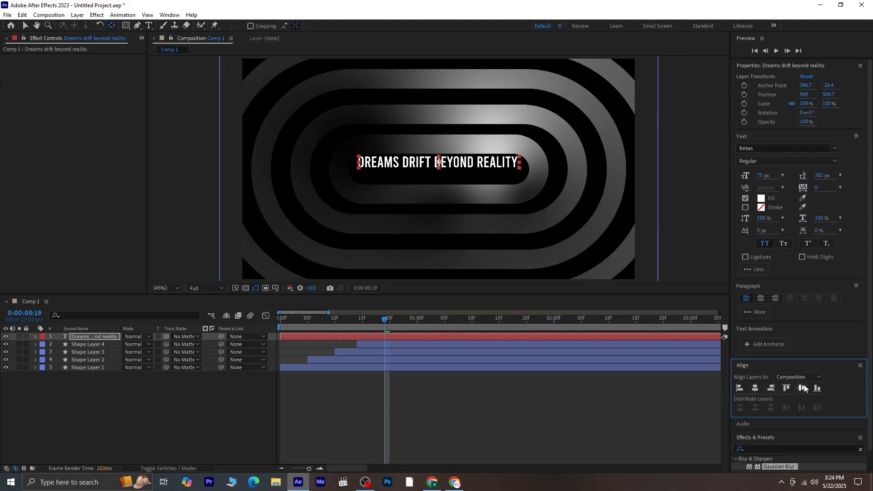
left_click(386, 394)
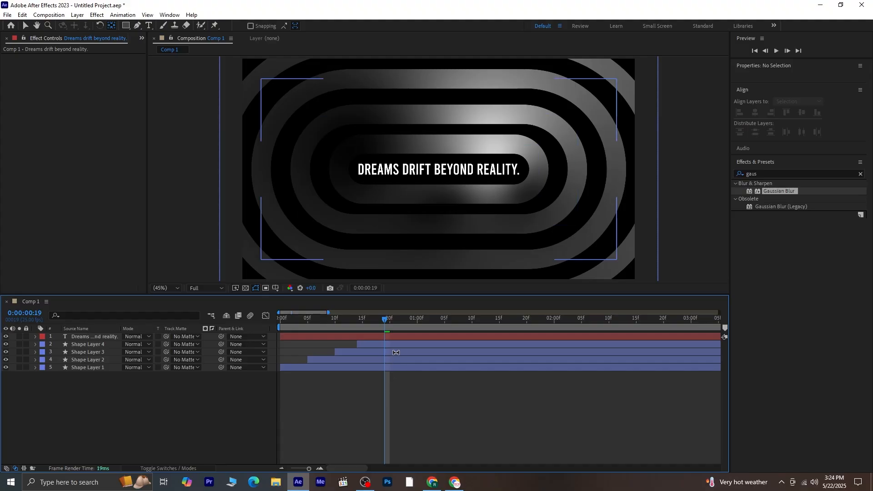
Step: Remove the period at the end of the title and recenter the text layer horizontally in the composition
left_click(148, 26)
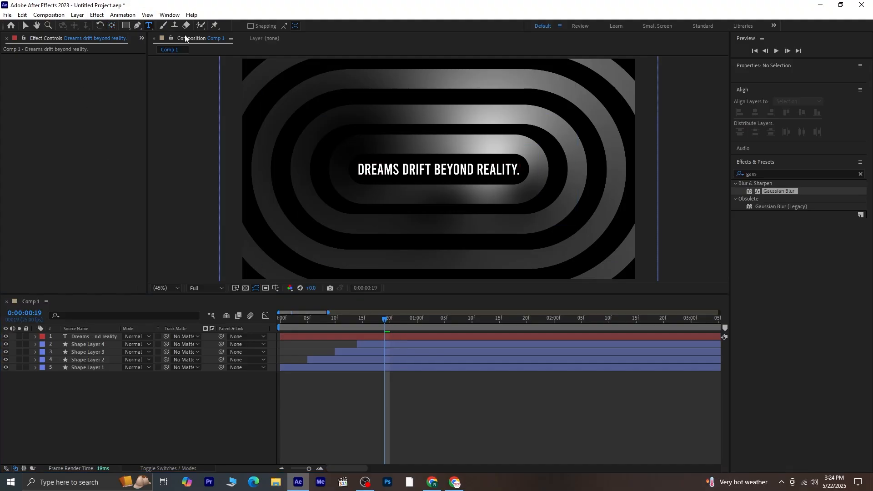
left_click(520, 172)
key("BackSpace")
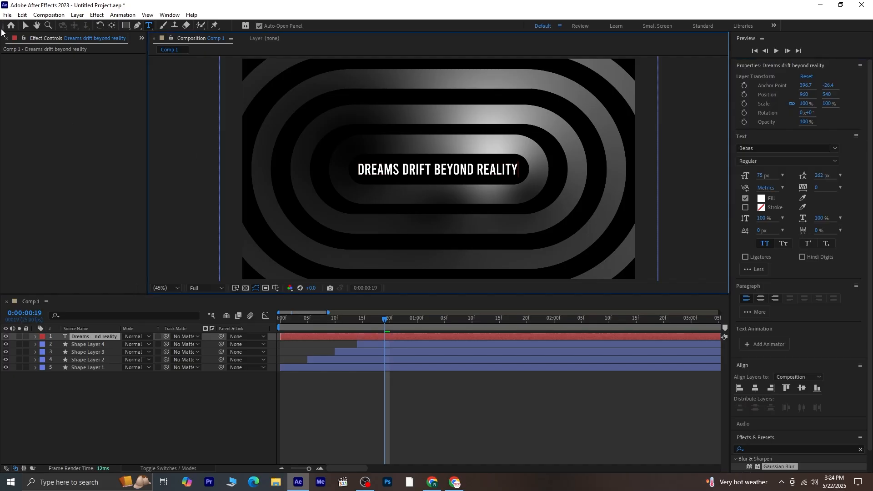
left_click(25, 25)
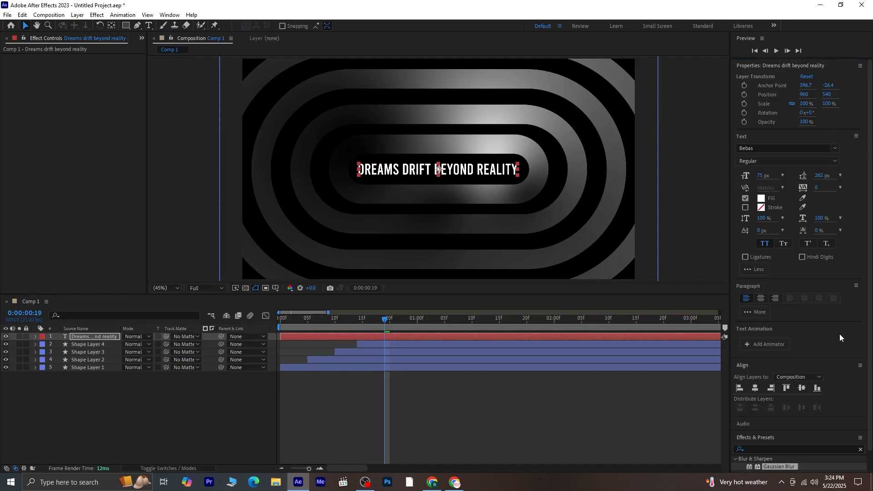
left_click(755, 388)
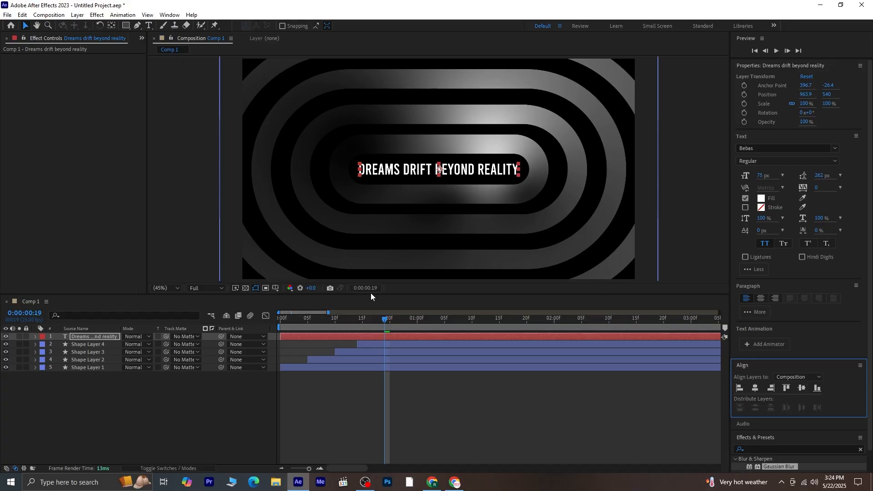
left_click(433, 392)
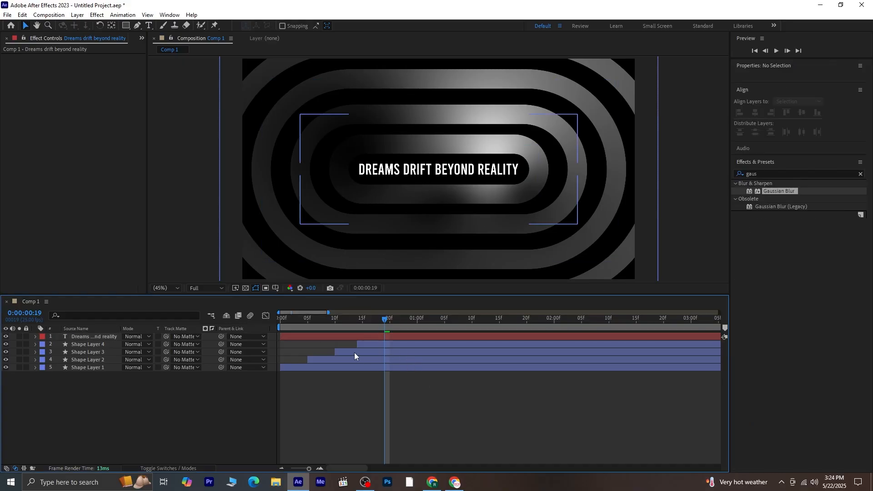
Step: Add a Position animator to the title text layer and add an Opacity property to it
left_click(106, 336)
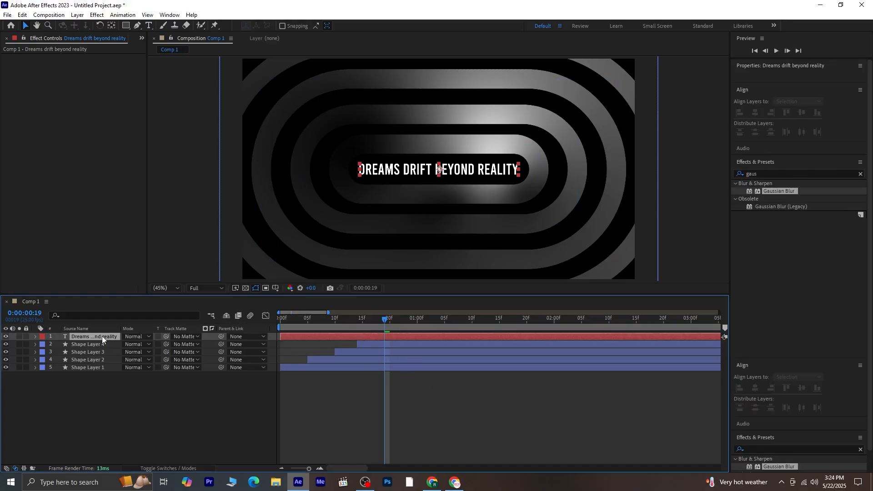
left_click(35, 337)
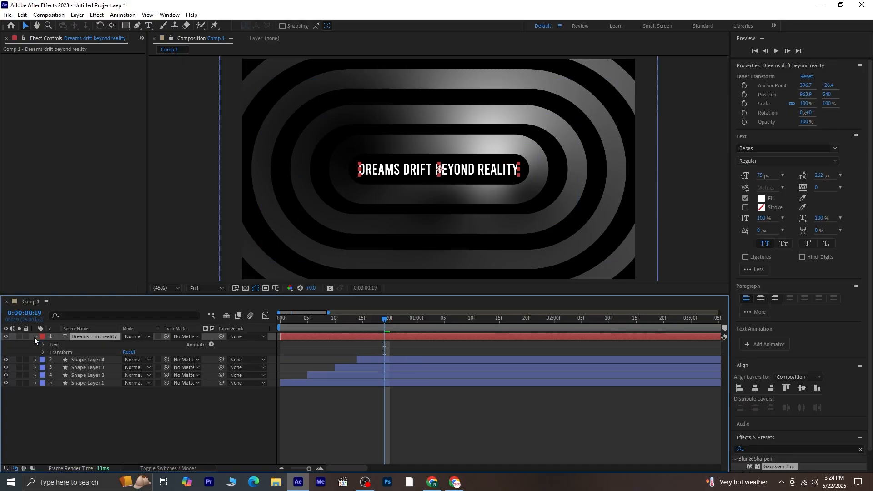
left_click(211, 345)
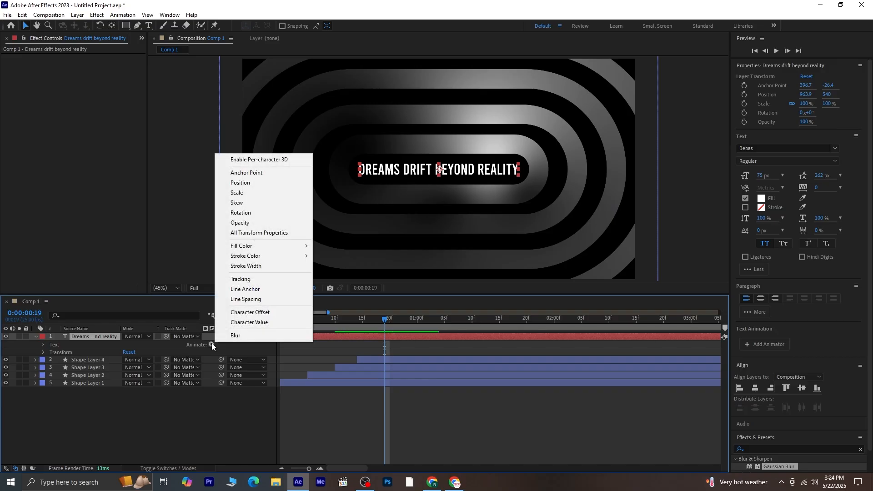
left_click(252, 184)
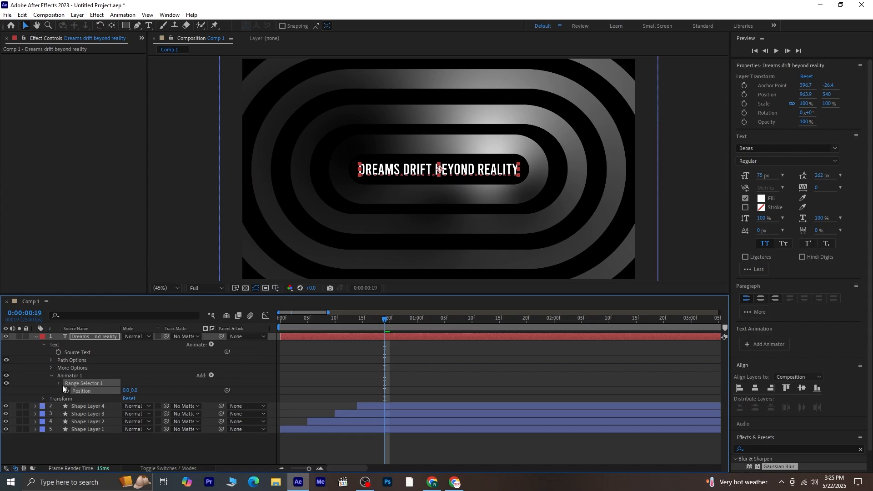
left_click(212, 375)
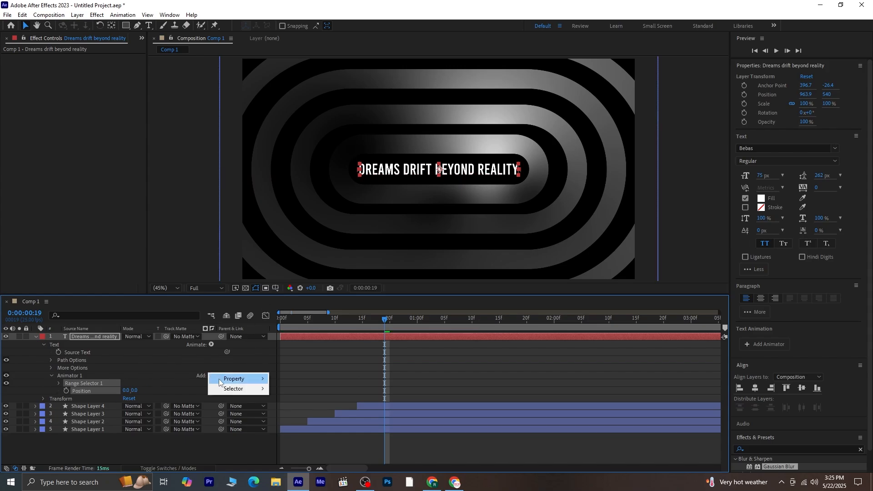
mouse_move(237, 379)
left_click(318, 265)
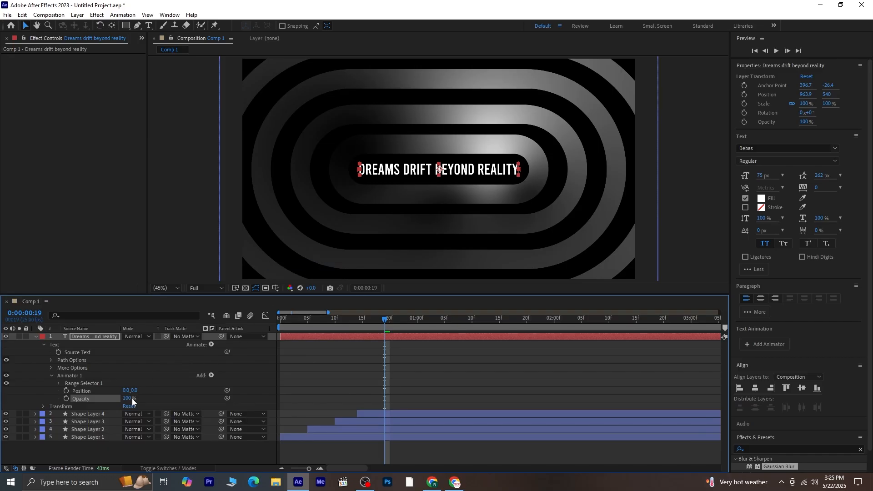
Step: Expand the range selector's advanced settings, enlarge the timeline area and set the animator's position to 304, 0
left_click(58, 384)
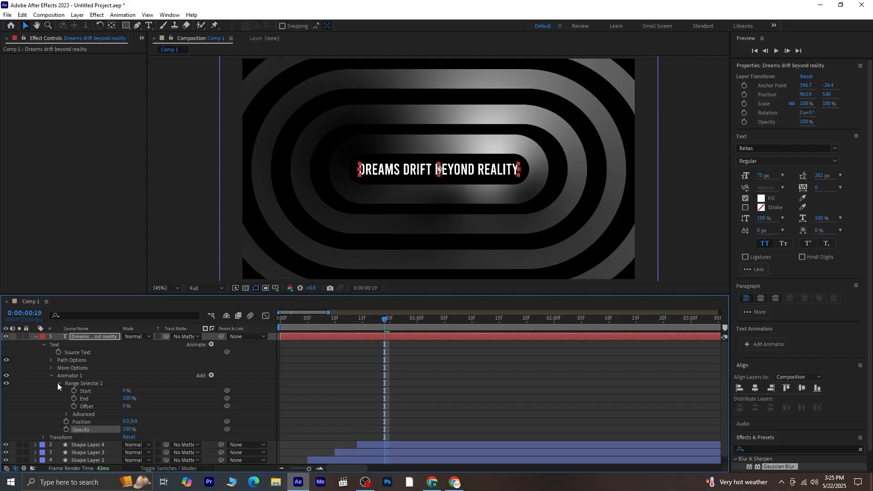
left_click(67, 415)
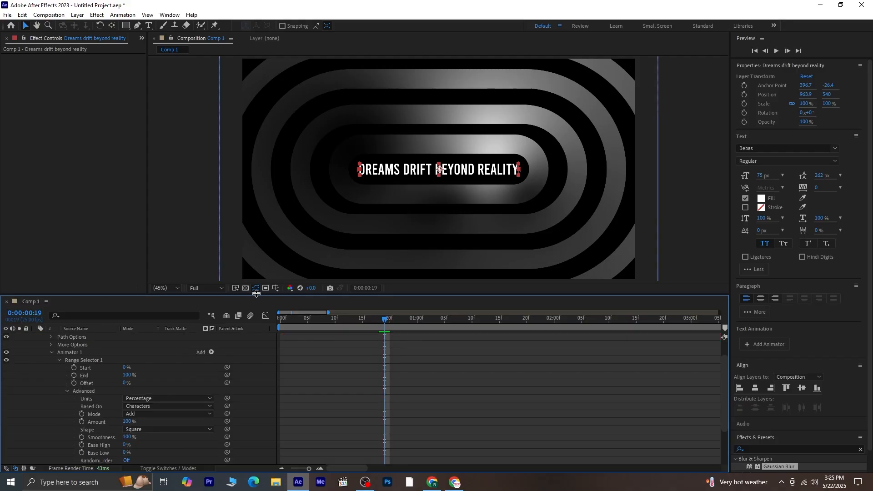
left_click_drag(257, 293, 256, 211)
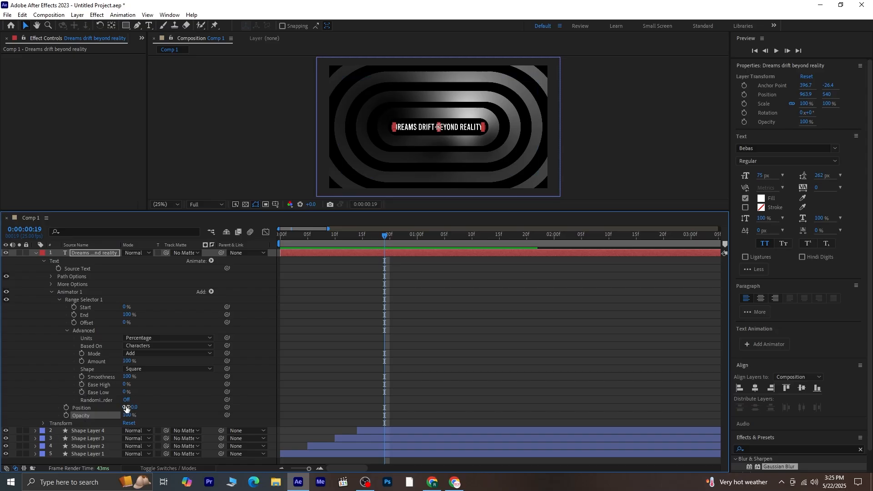
left_click_drag(128, 408, 256, 399)
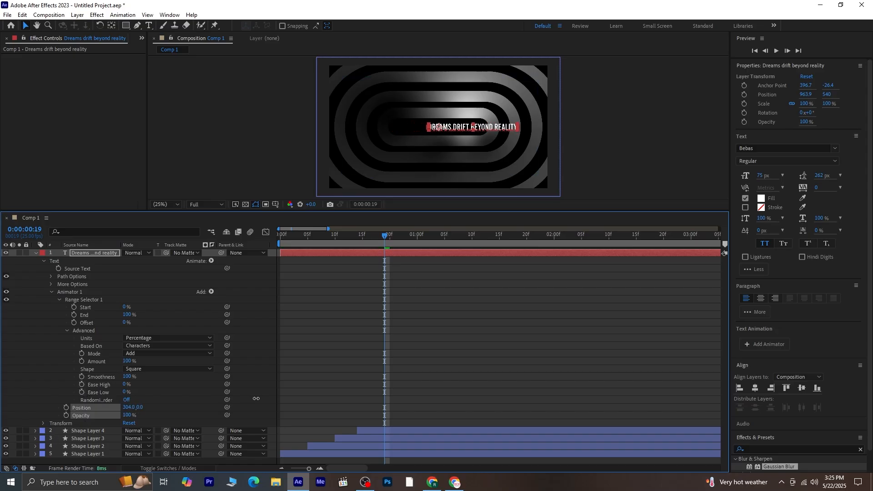
Step: Keyframe the range selector's offset at -100% on frame 0 and set the animator's opacity to 0%
left_click_drag(385, 235, 228, 271)
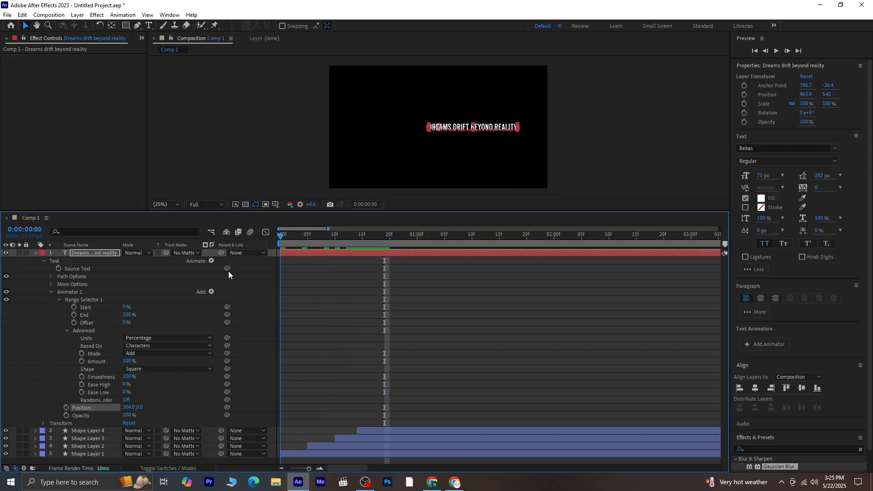
left_click(166, 204)
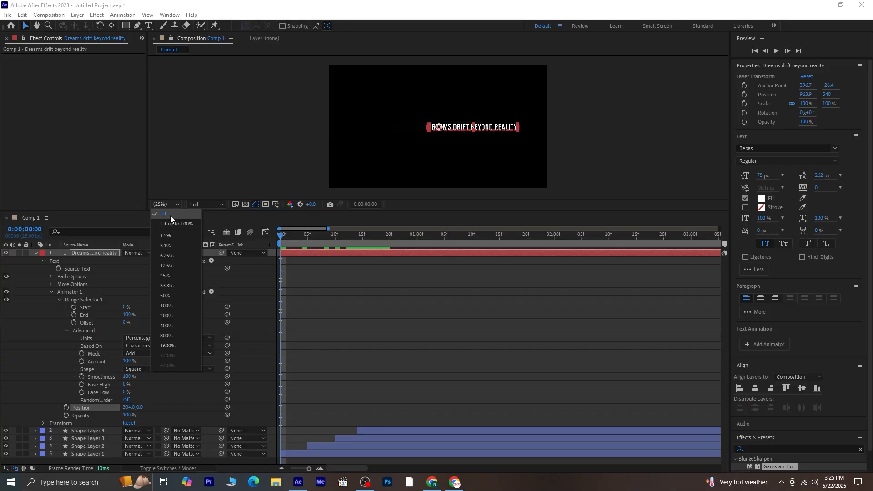
left_click(170, 216)
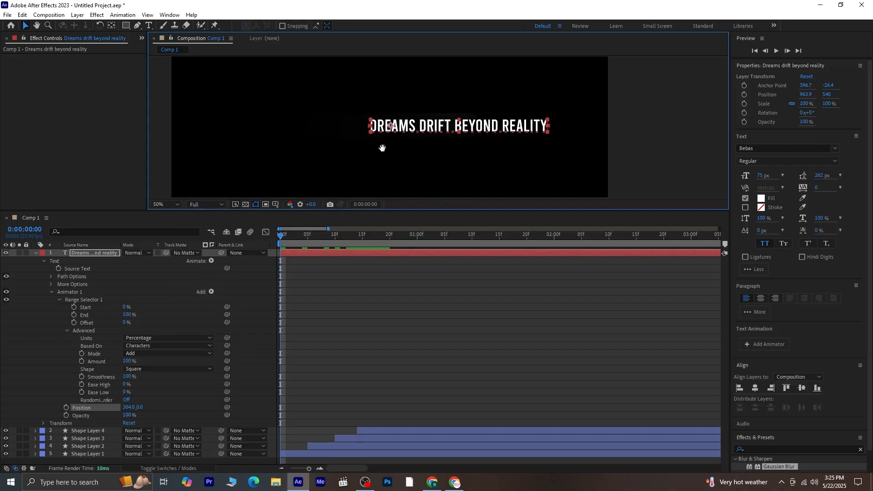
left_click_drag(377, 164, 401, 167)
left_click(127, 415)
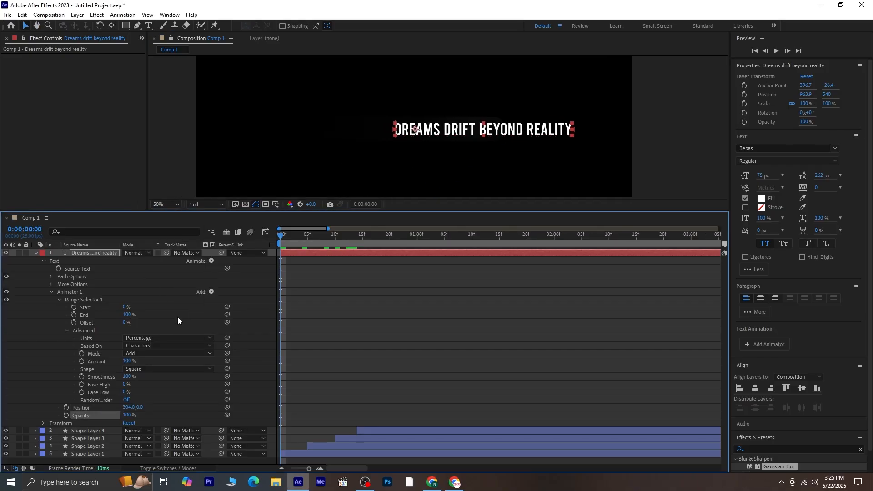
left_click(74, 322)
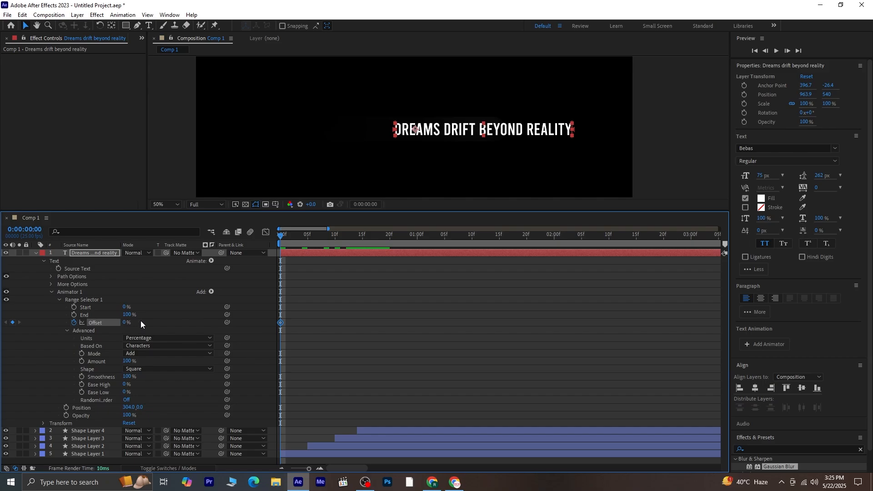
left_click_drag(127, 323, 72, 327)
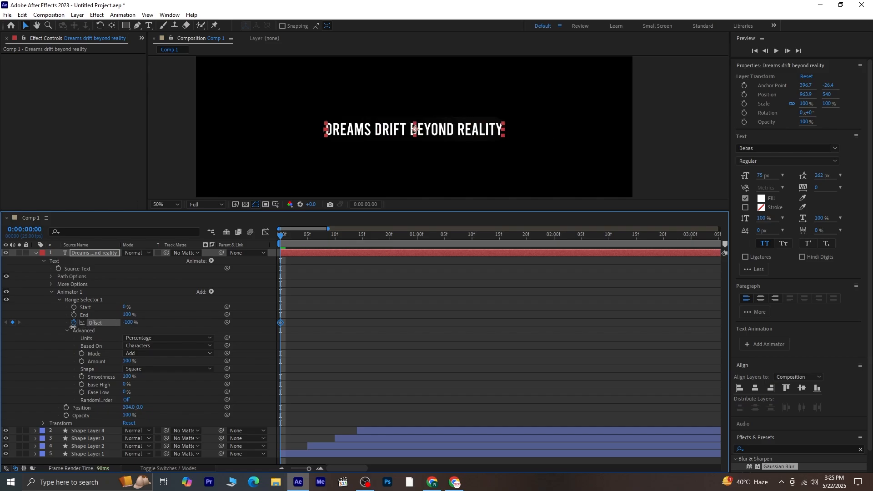
left_click(127, 415)
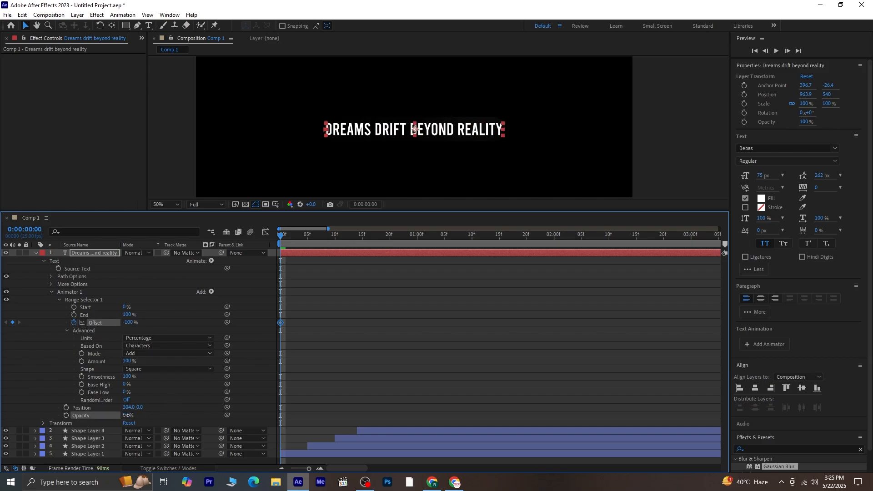
left_click_drag(109, 415, 66, 416)
Step: Keyframe the range selector's offset at 100% on frame 20 and preview the text animation from the start
key("shift+Page_Down")
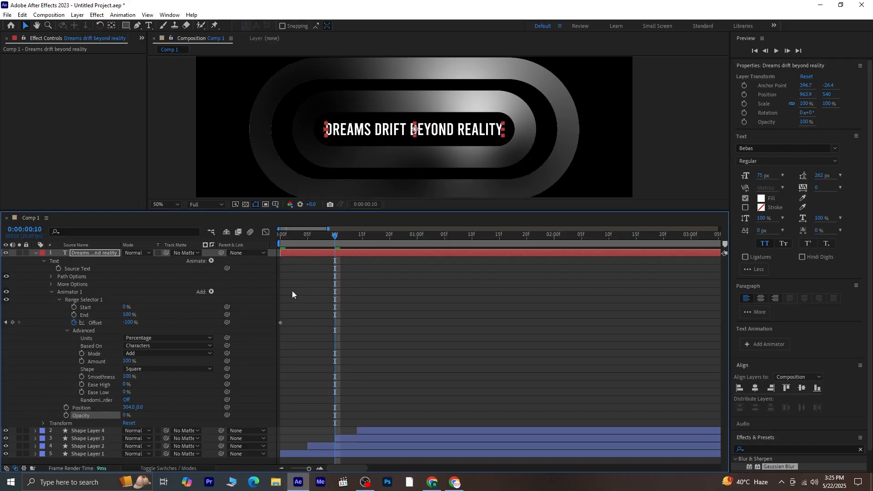
key("shift+Page_Down")
left_click_drag(130, 322, 242, 322)
key("Home")
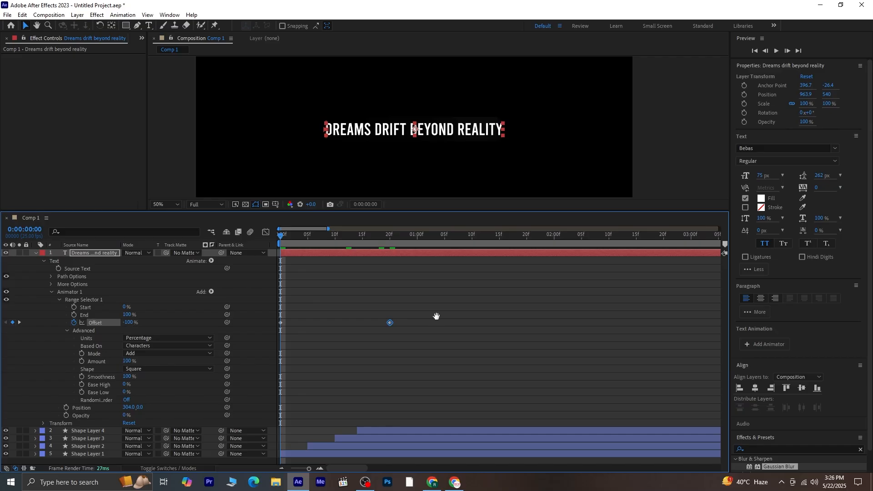
key("space")
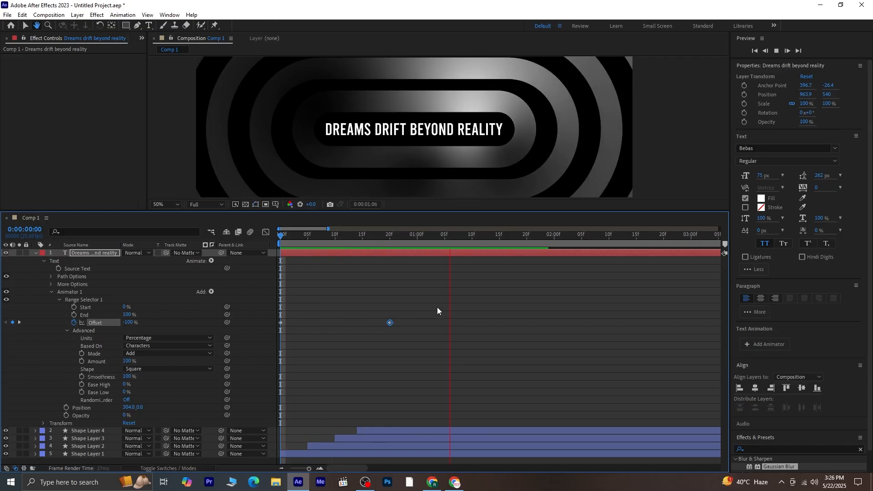
key("space")
Step: Base the range selector on Words and set its shape to Ramp Up
left_click(379, 256)
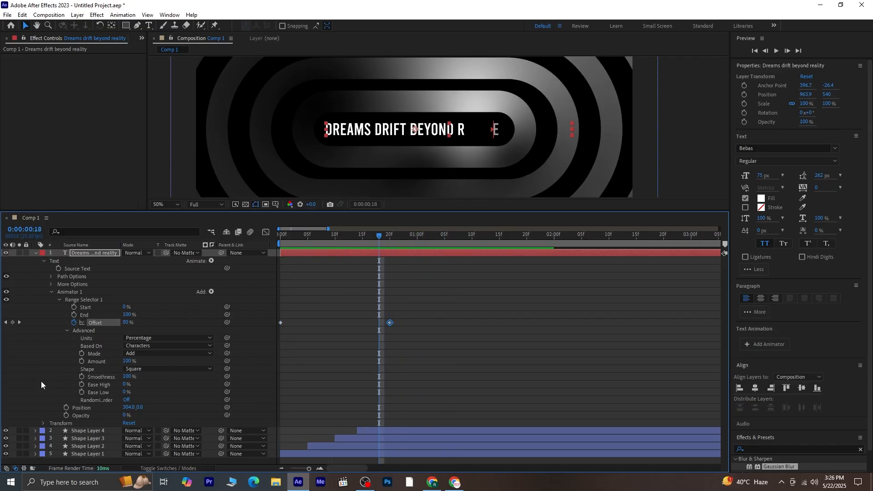
left_click(164, 346)
left_click(169, 375)
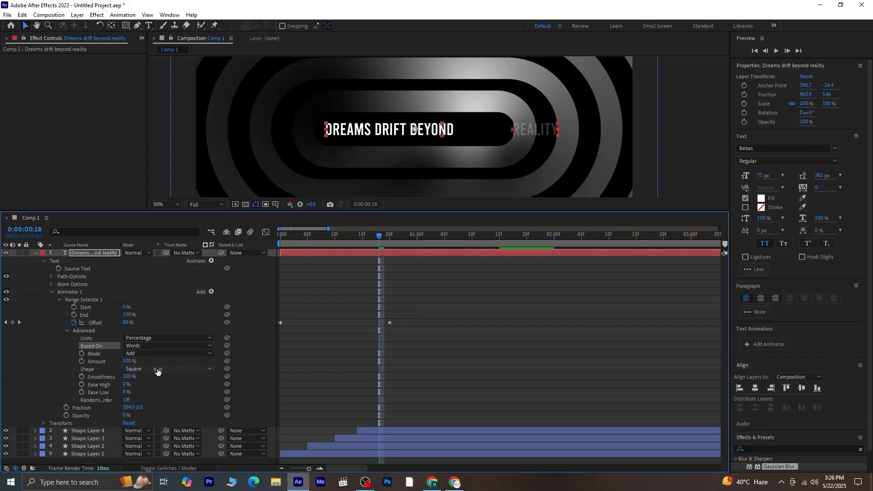
left_click(162, 370)
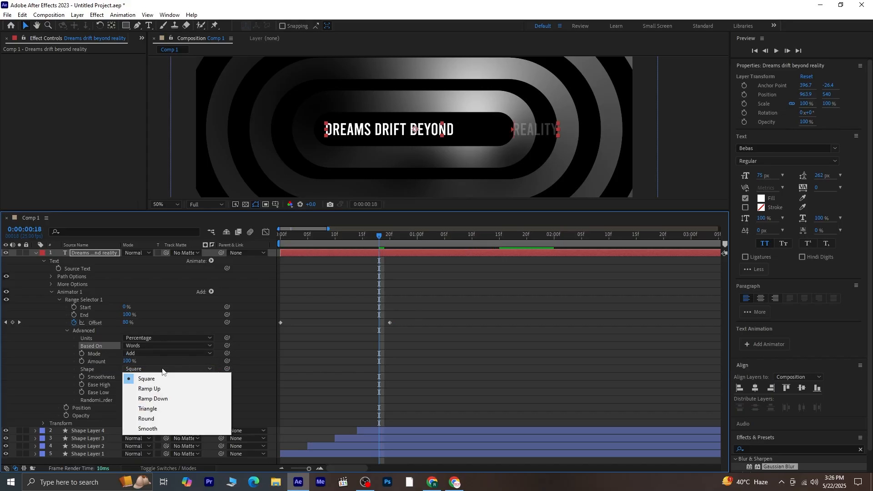
left_click(175, 387)
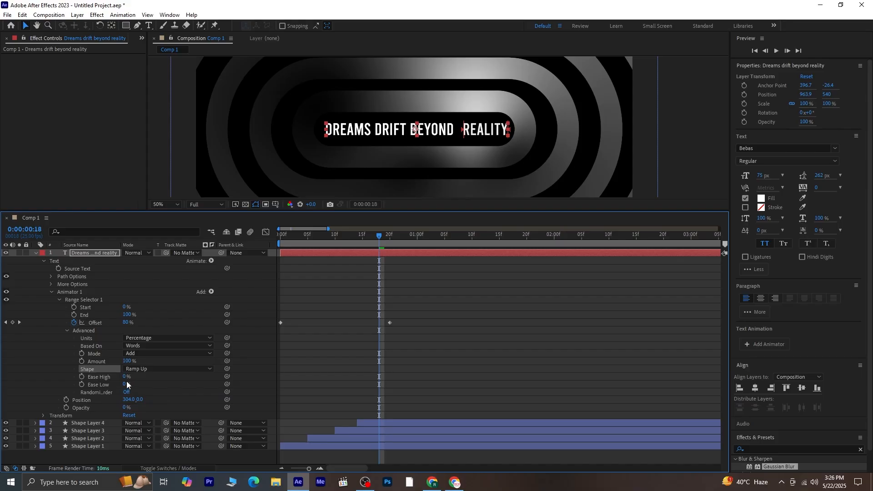
Step: Set the range selector's Ease High to -100% and Ease Low to 100%, previewing the text animation
left_click_drag(124, 377, 1, 382)
left_click(157, 378)
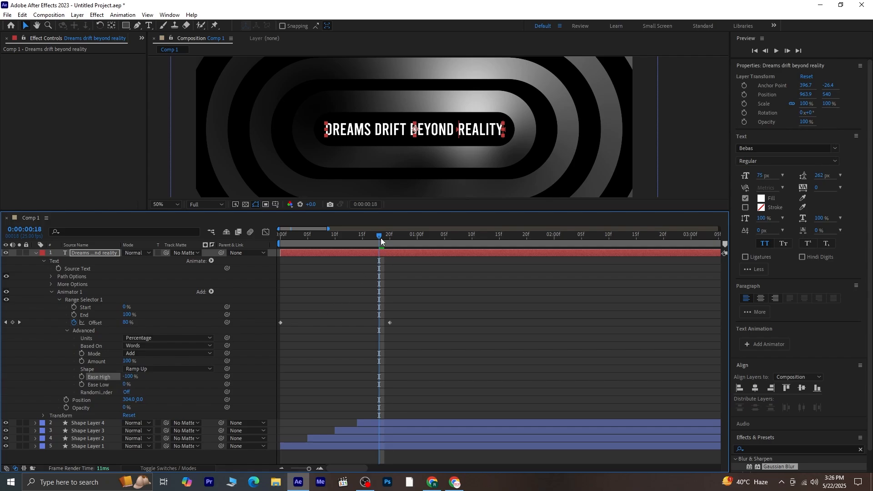
left_click_drag(380, 238, 177, 288)
key("space")
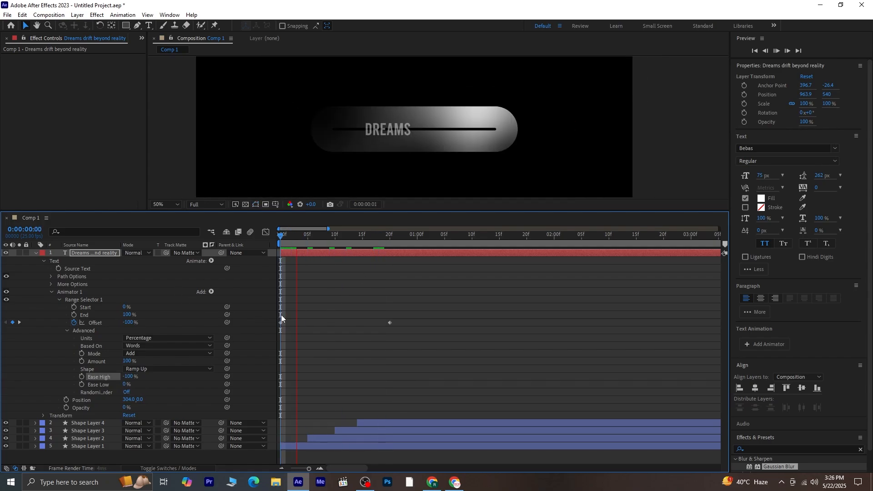
key("space")
left_click_drag(124, 385, 330, 377)
key("space")
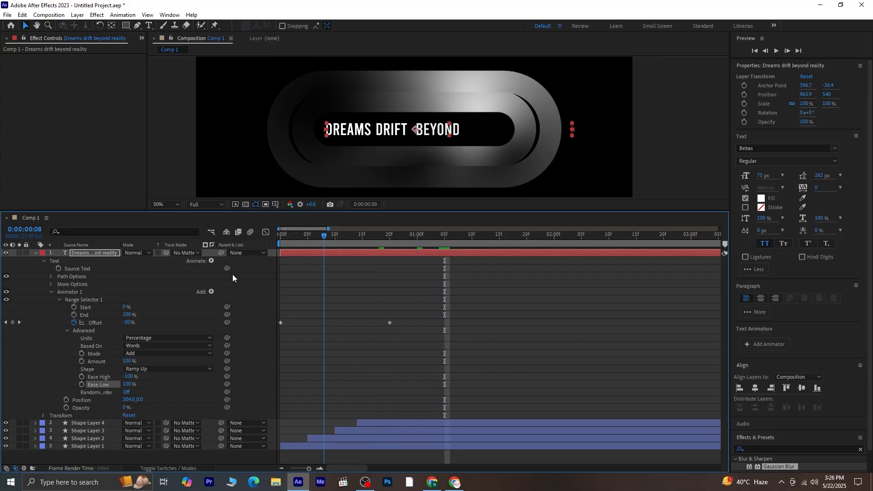
Step: Preview the word-by-word title animation together with the expanding pill outlines
left_click(437, 359)
key("space")
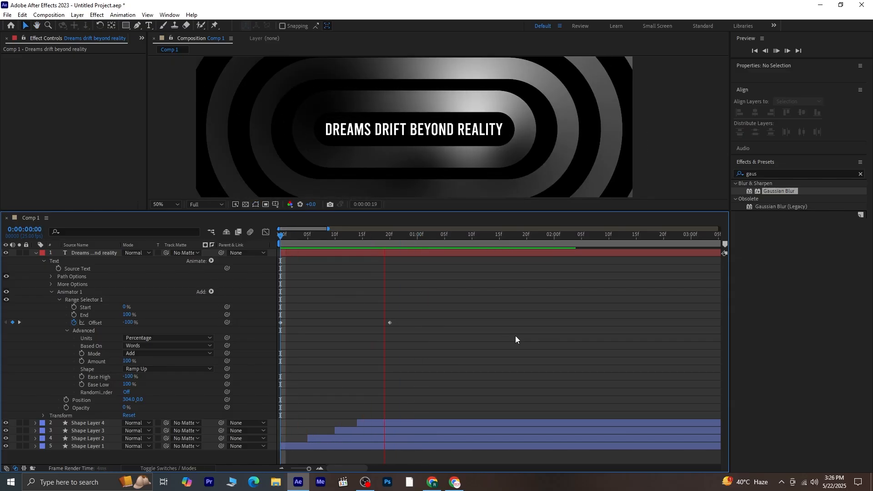
left_click(475, 239)
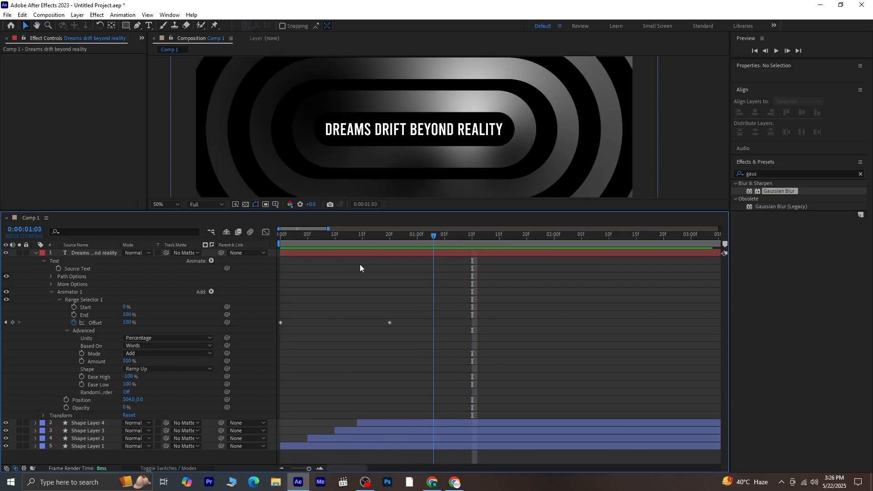
key("space")
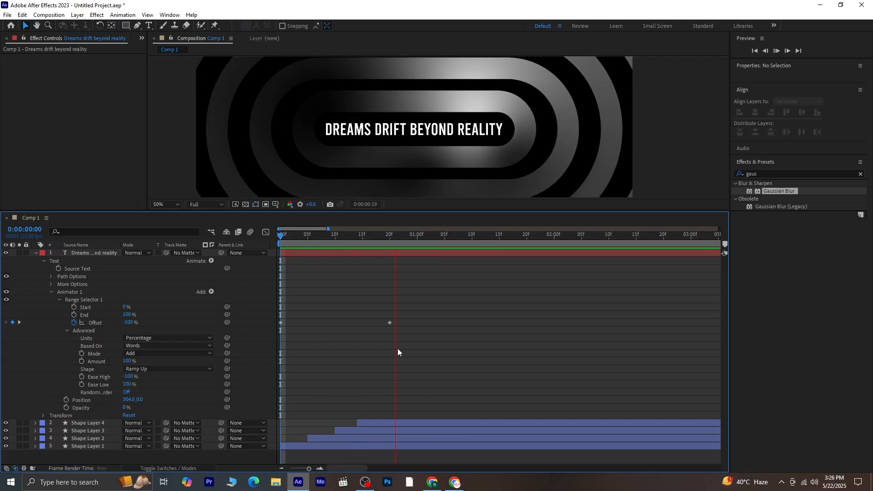
key("space")
Step: Collapse the title layer's properties and enlarge the composition view, fitting the whole frame in it
left_click(36, 253)
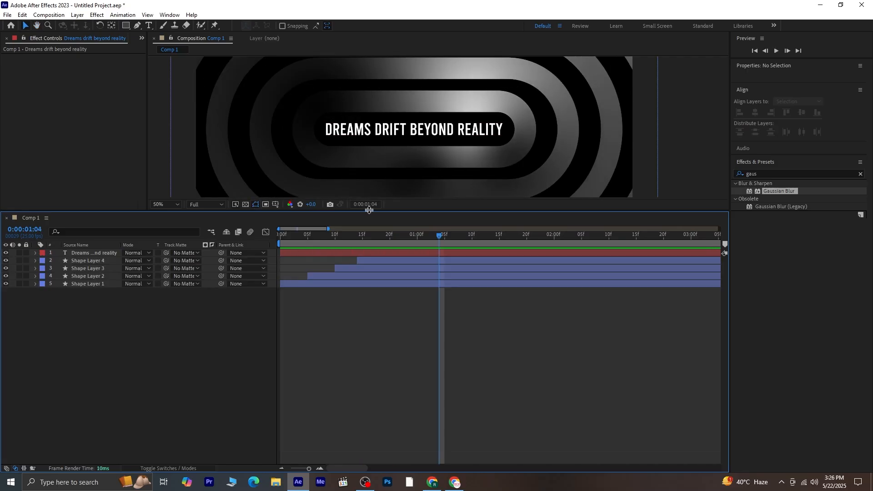
left_click_drag(371, 211, 367, 317)
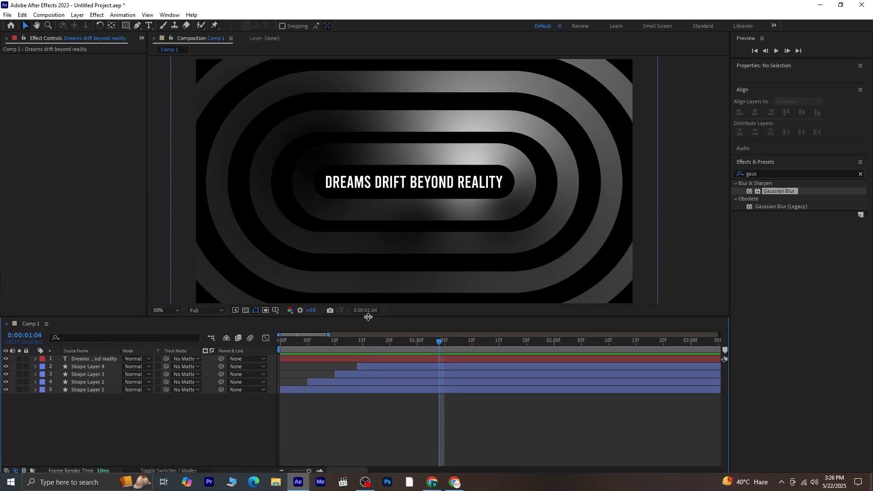
left_click(174, 310)
left_click(181, 150)
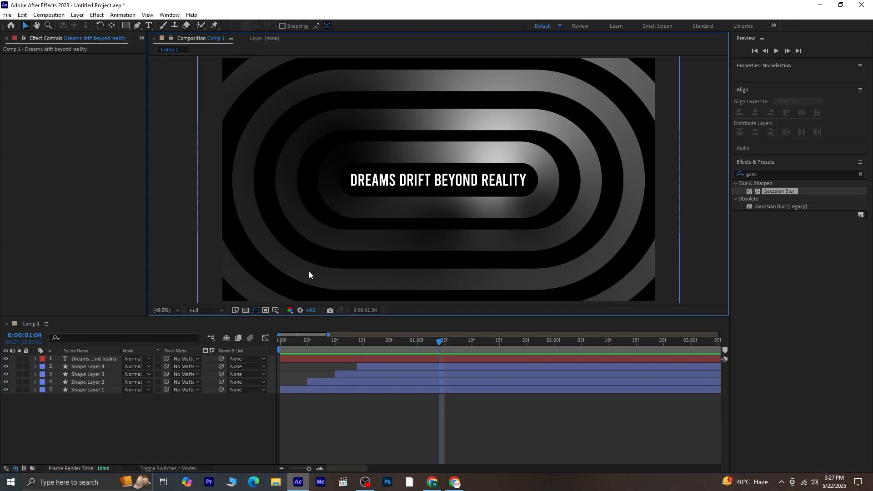
Step: Shift all four shape layers one frame later so that Shape Layer 1 starts on frame 1
left_click_drag(441, 351, 264, 375)
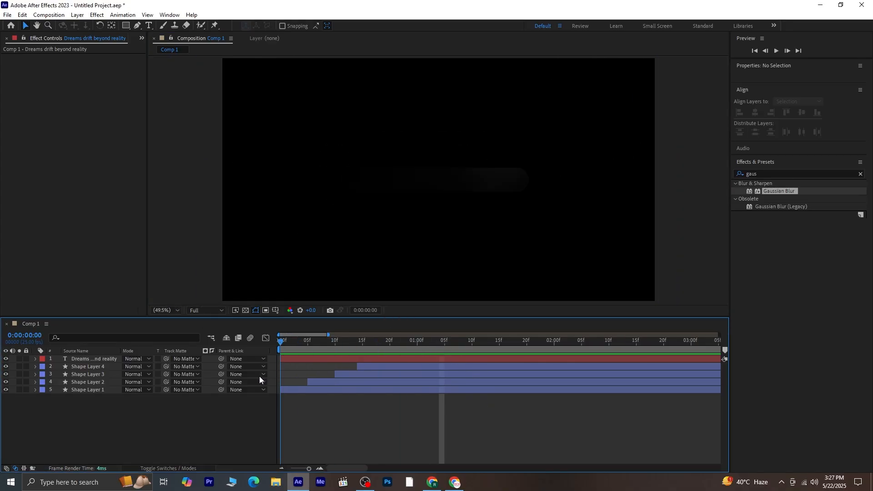
left_click(291, 390)
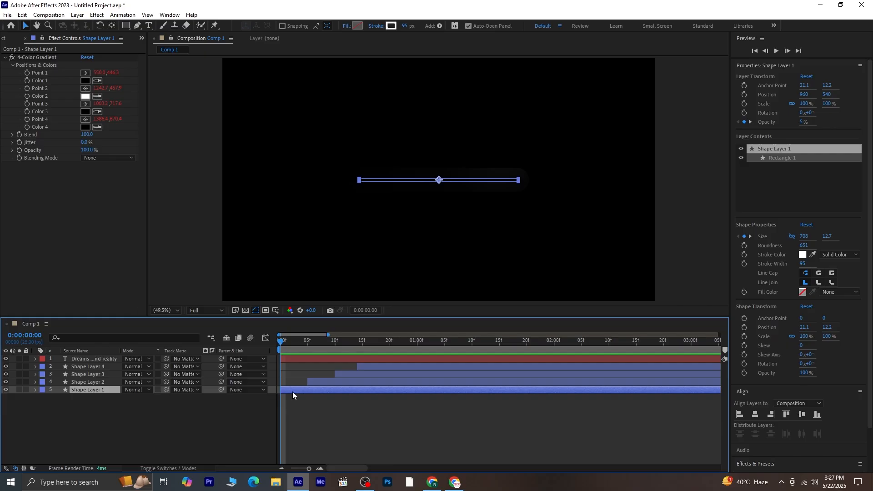
left_click(371, 368, "shift")
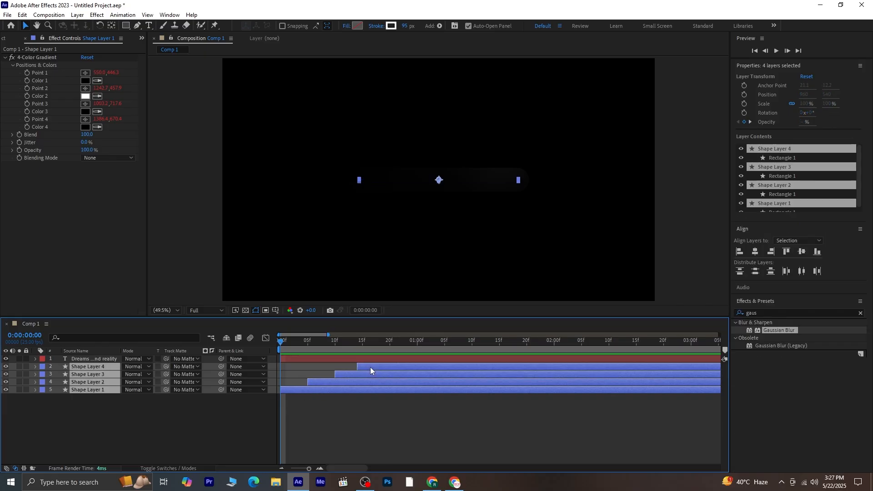
left_click_drag(373, 367, 379, 368)
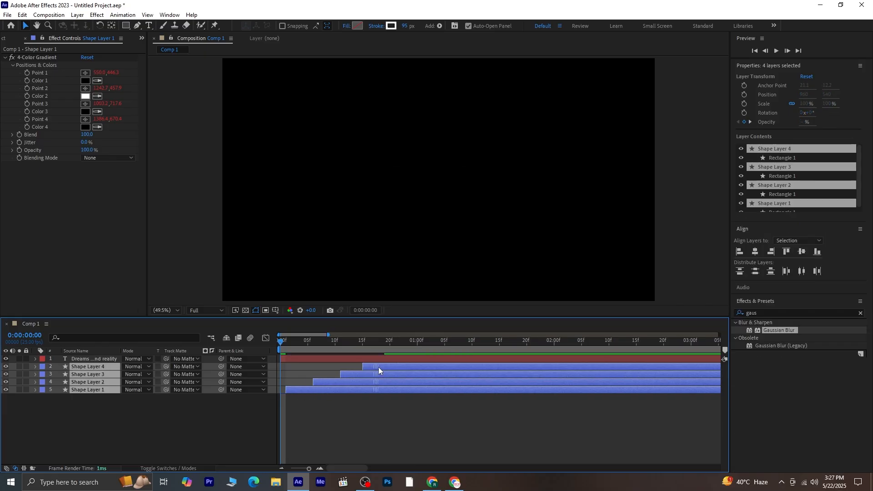
left_click(377, 420)
Step: Play the animation from frame 0 several times to check the timing of the outlines against the title
key("space")
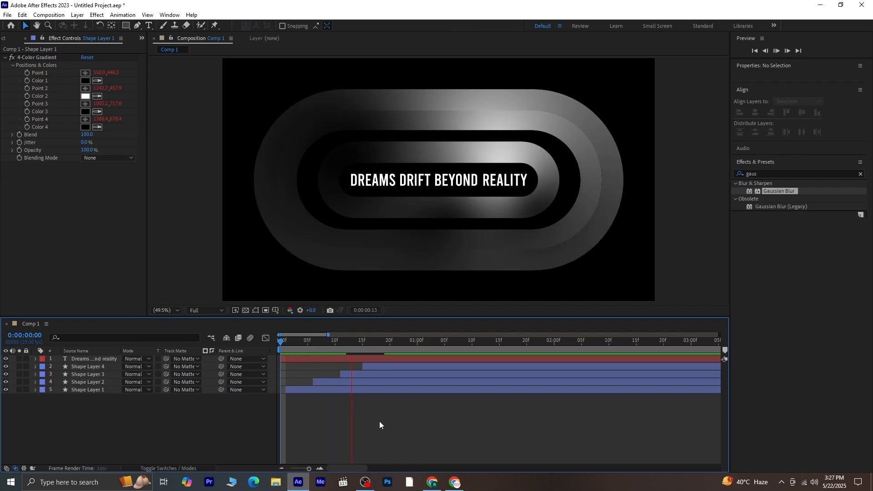
left_click_drag(473, 341, 276, 372)
key("space")
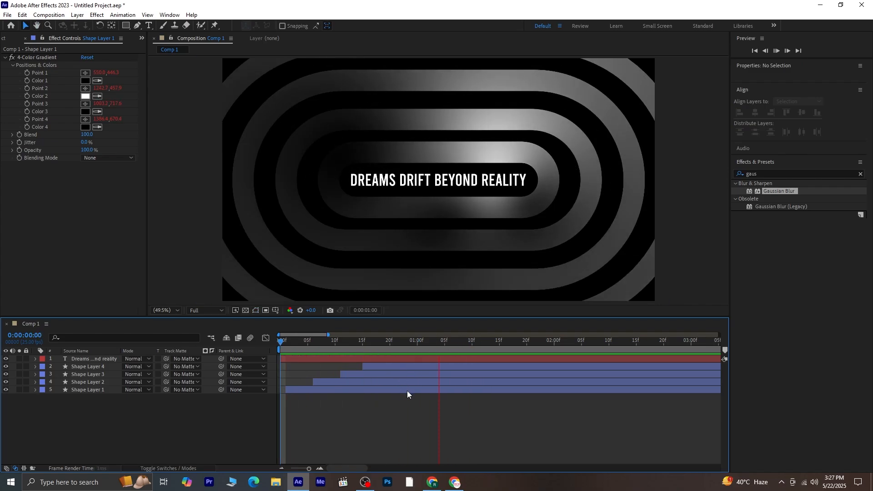
left_click(475, 344)
left_click_drag(474, 344, 266, 376)
key("space")
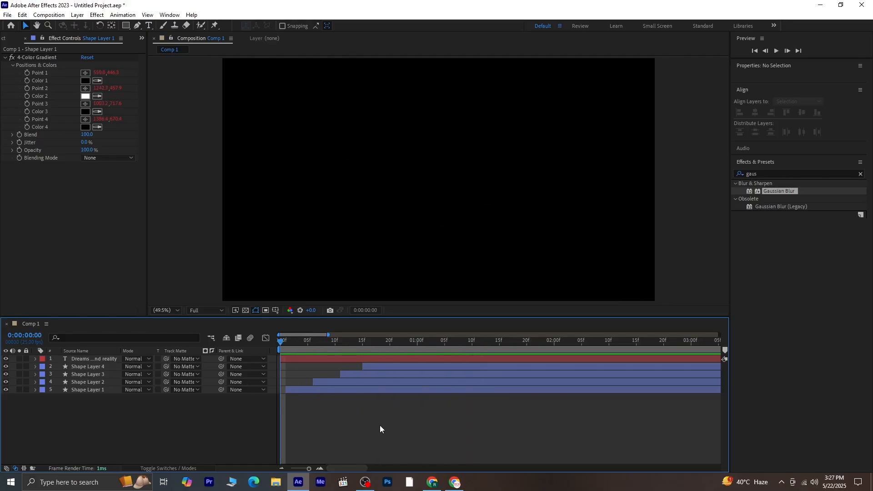
left_click(479, 345)
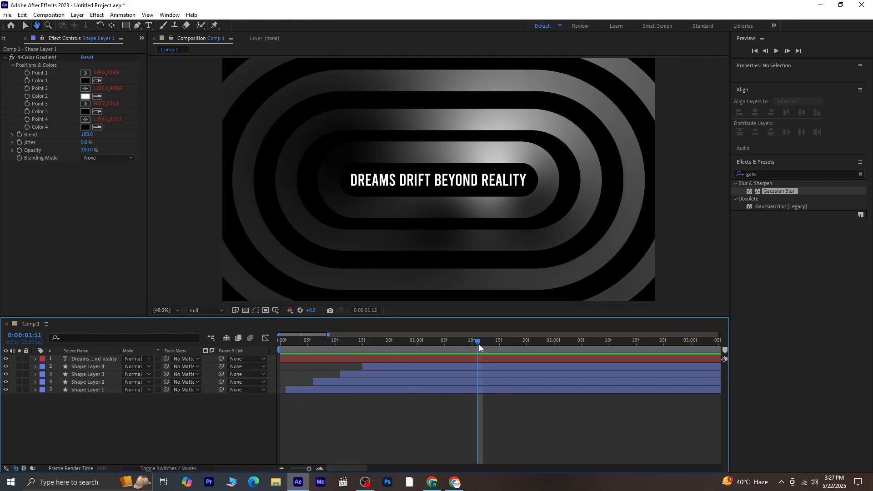
left_click_drag(477, 341, 186, 386)
key("space")
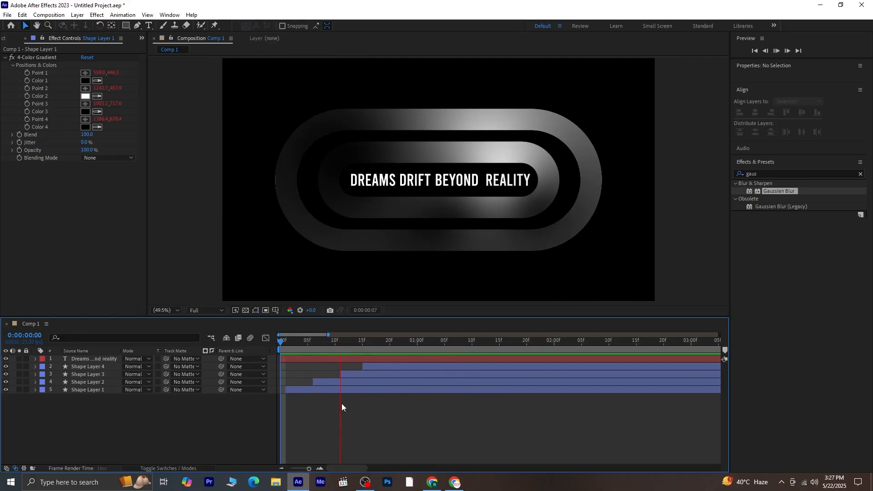
key("space")
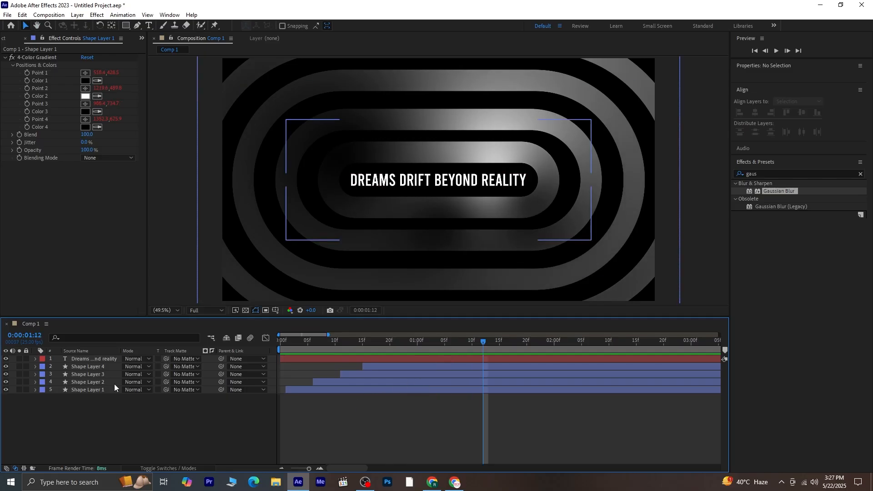
Step: Create an adjustment layer and place it directly beneath the title text layer, above the shape layers
left_click(77, 15)
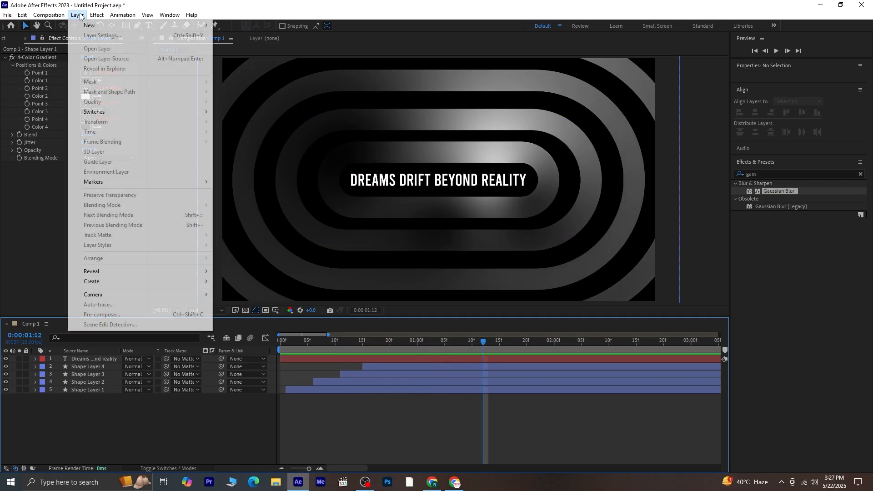
mouse_move(91, 25)
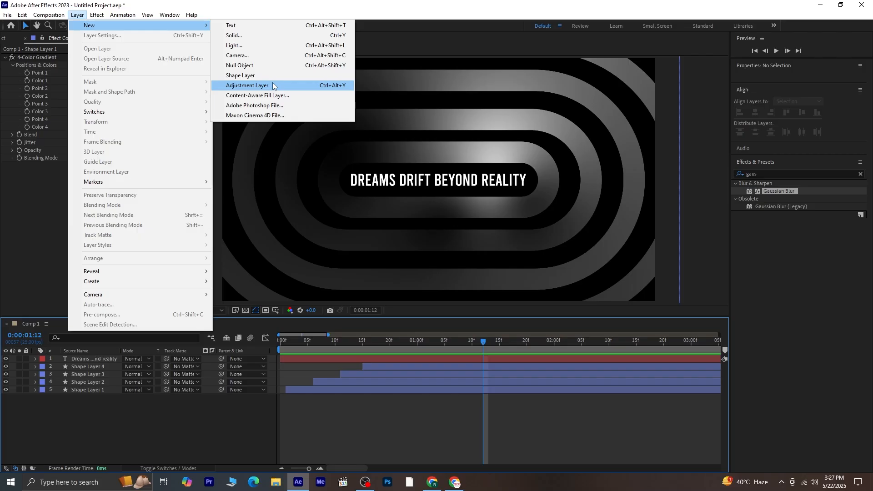
left_click(253, 85)
left_click_drag(91, 362, 91, 369)
Step: Apply a Radial Blur effect to the adjustment layer and set its amount to 9
left_click(749, 223)
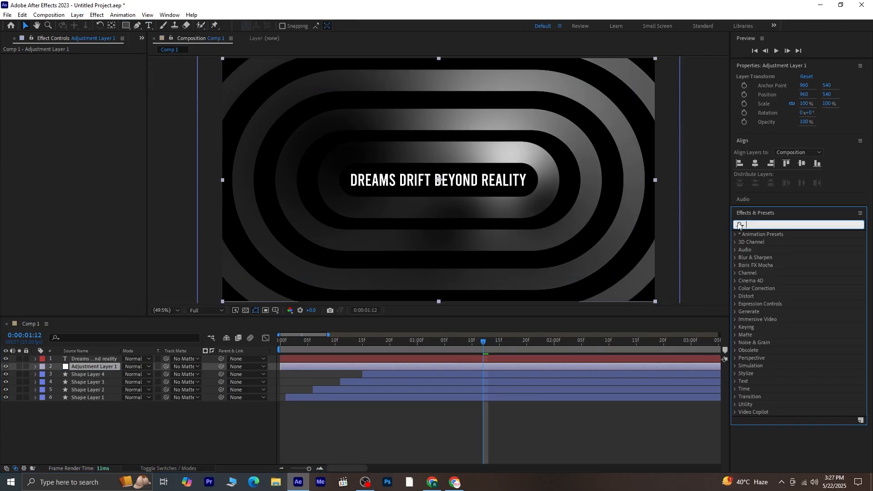
type("blur")
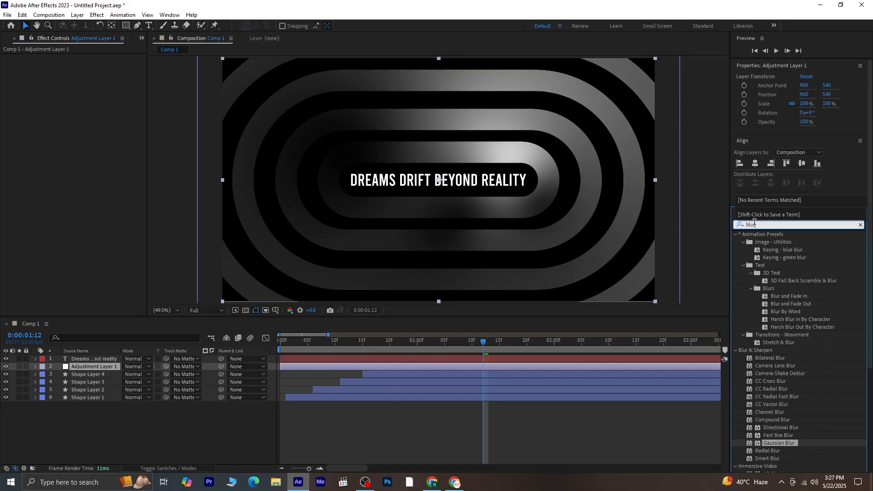
double_click(773, 450)
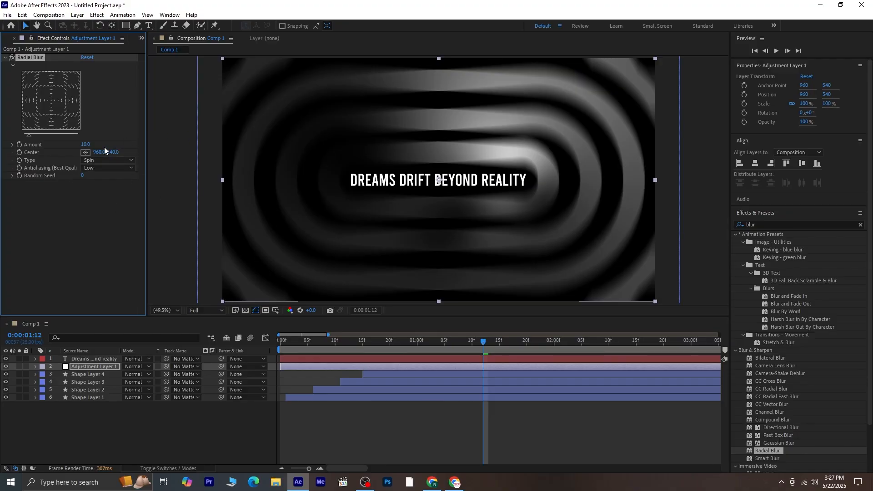
left_click_drag(87, 144, 200, 145)
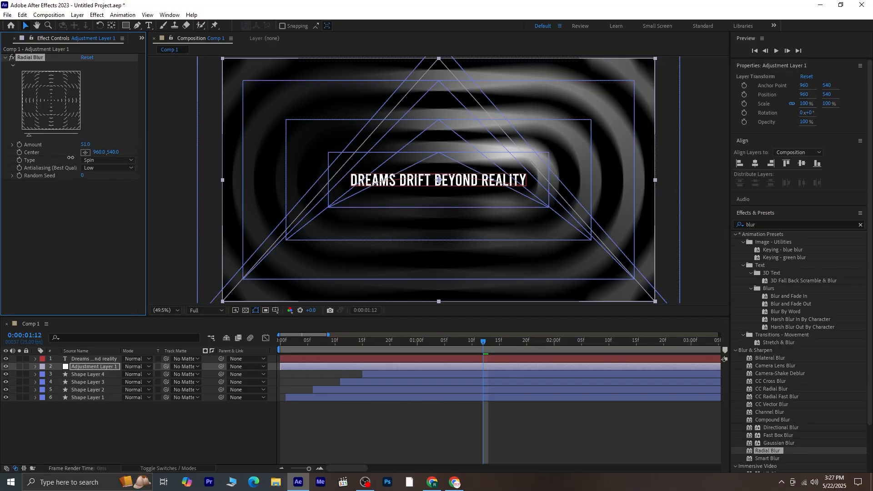
left_click_drag(71, 157, 86, 153)
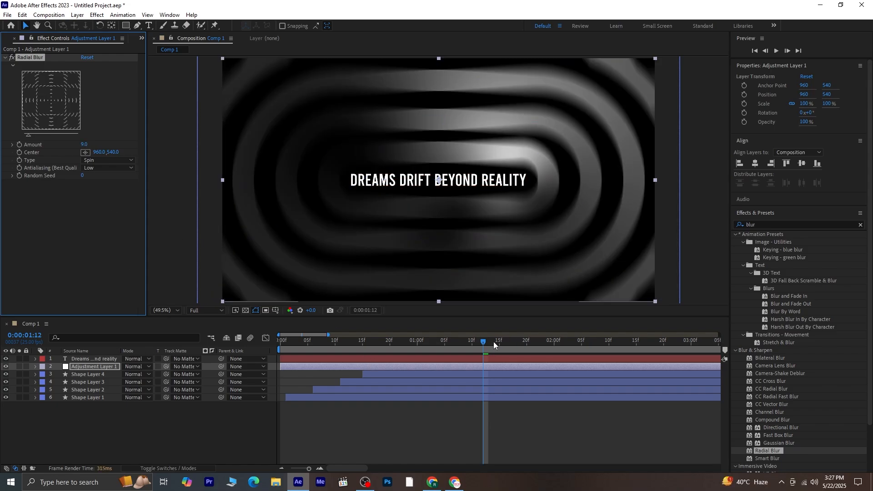
Step: Preview the radially blurred outlines with the title from the start of the composition
left_click_drag(466, 342, 128, 344)
left_click(366, 403)
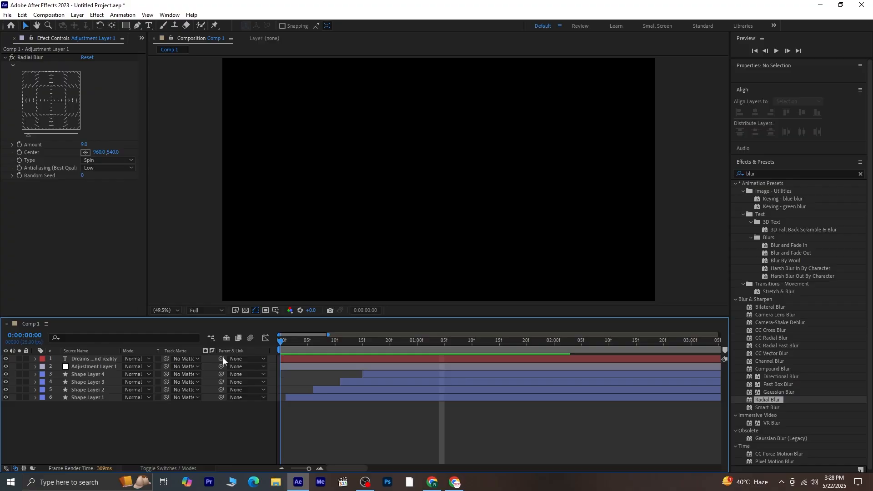
key("space")
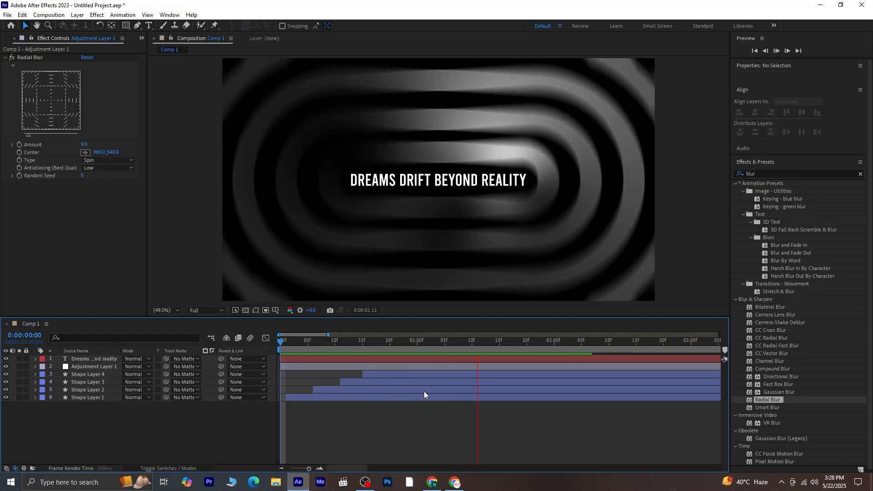
key("space")
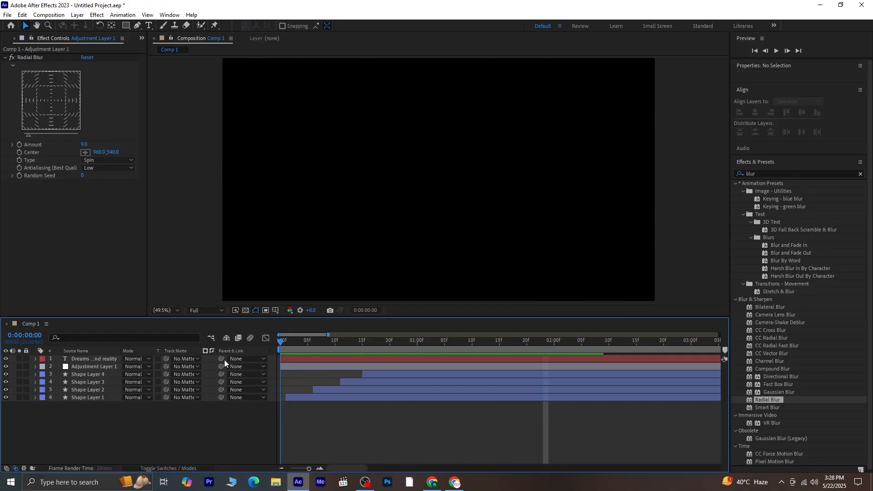
key("space")
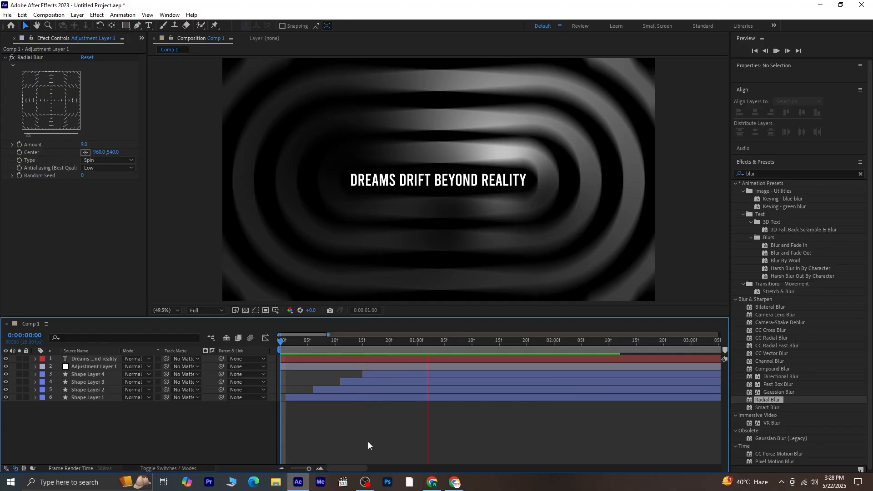
key("space")
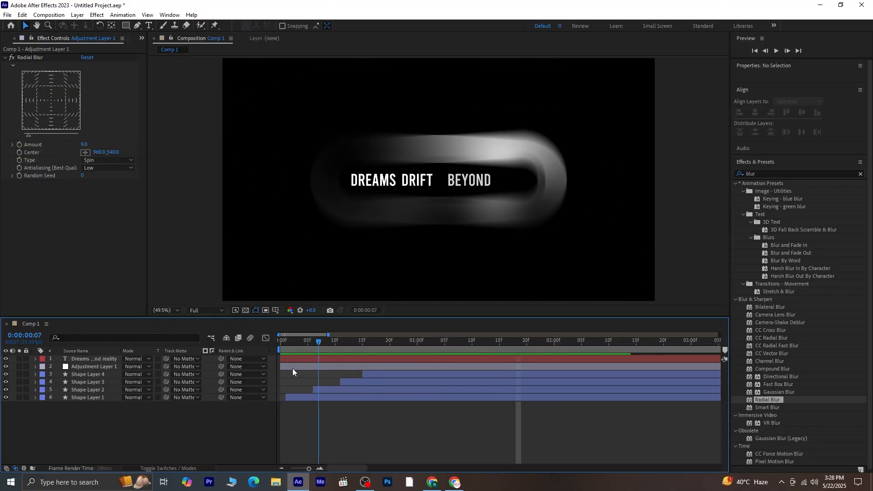
Step: Create a null object and parent the title, the adjustment layer and all four shape layers to it
right_click(101, 428)
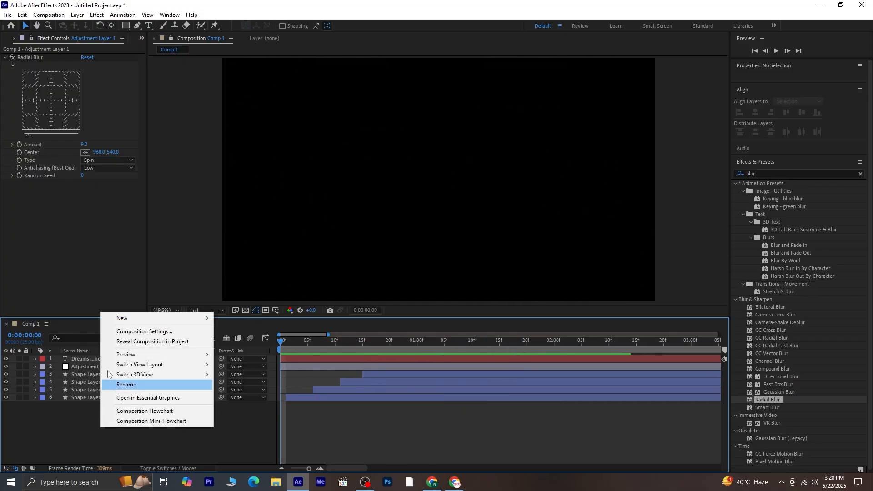
mouse_move(126, 319)
left_click(244, 371)
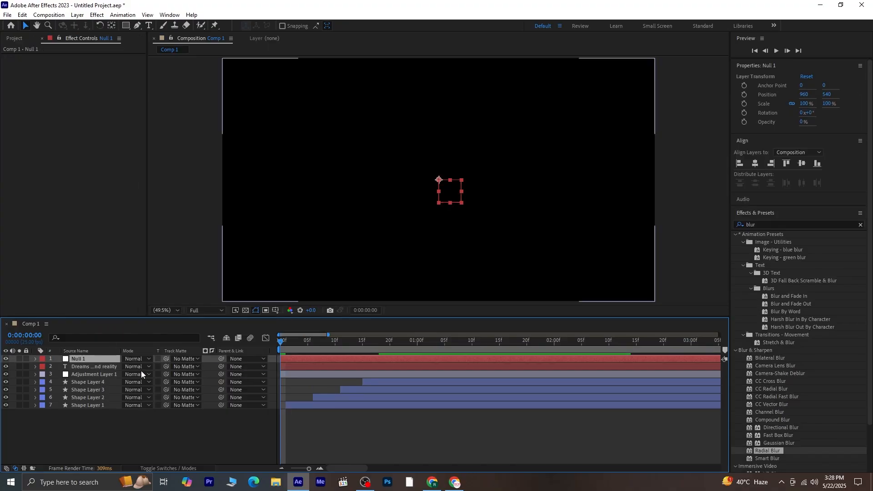
left_click(86, 367)
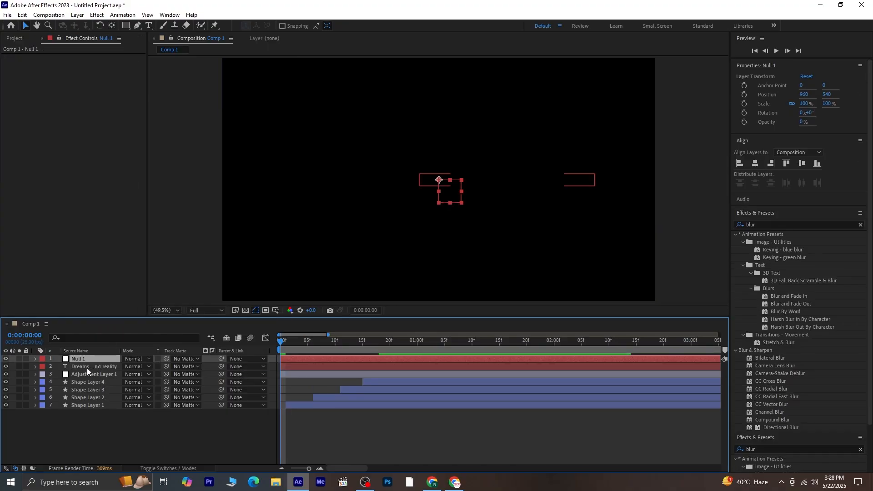
left_click(92, 407, "shift")
left_click_drag(221, 367, 86, 359)
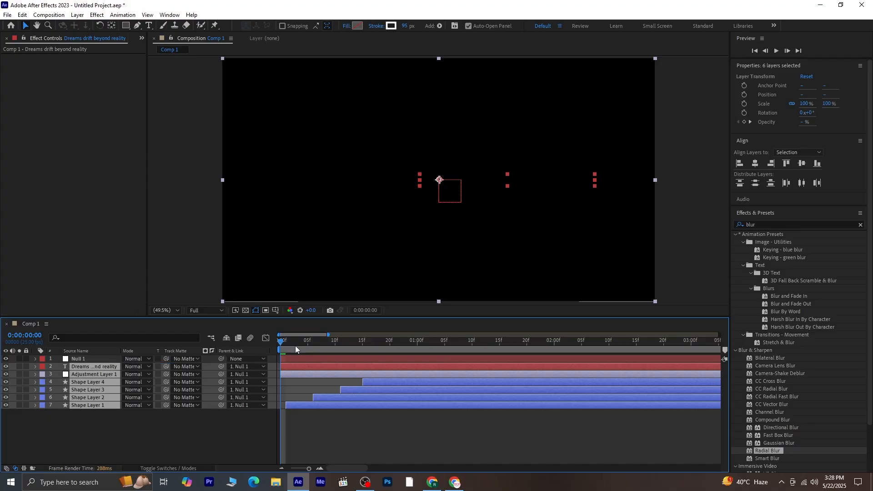
Step: Keyframe the null object's scale from 100% at the start of the composition to 130% at frame 20
left_click(84, 359)
key("s")
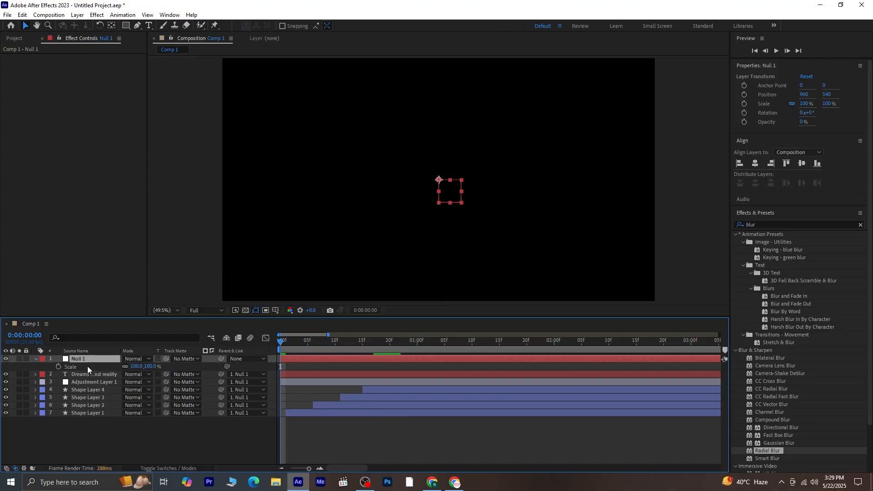
left_click(59, 367)
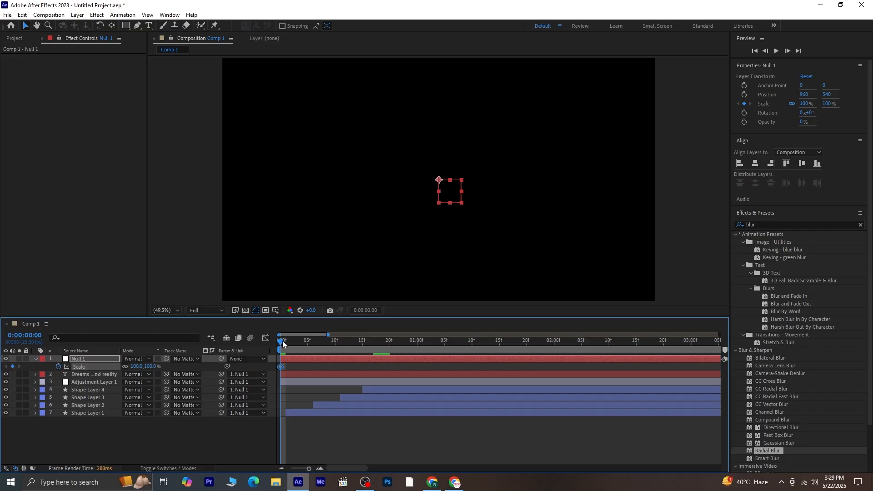
left_click_drag(283, 344, 389, 370)
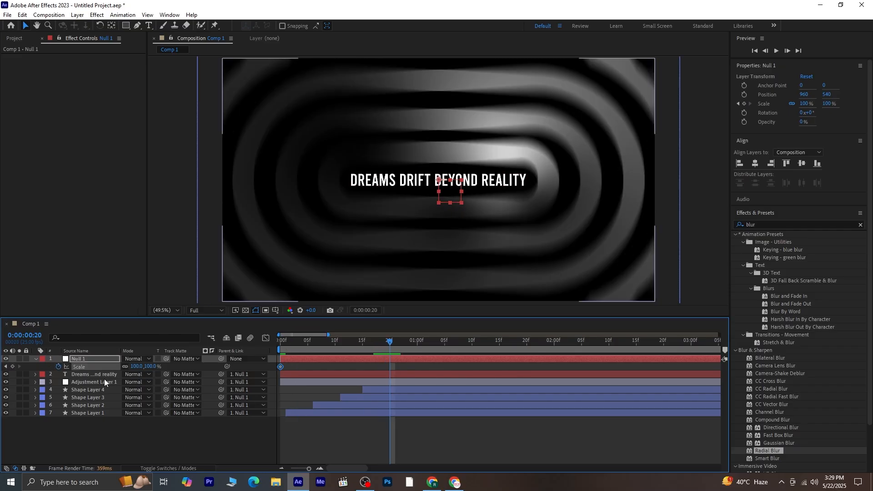
left_click_drag(153, 366, 165, 367)
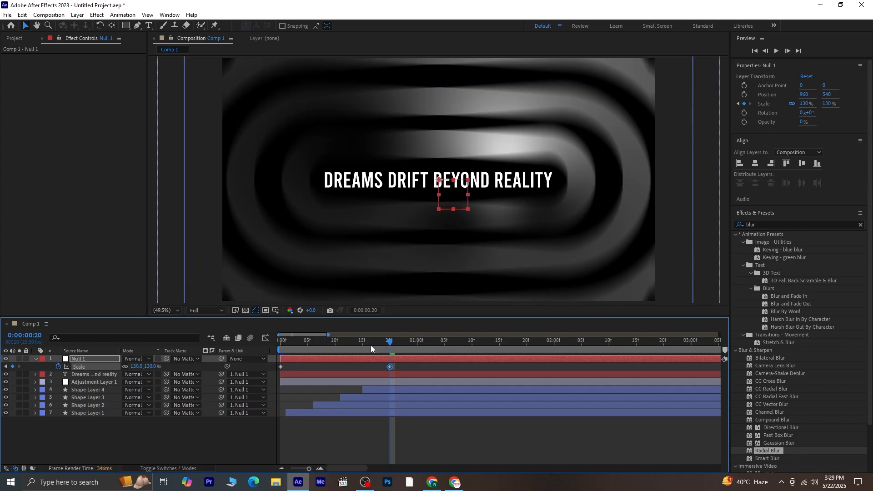
Step: Apply Easy Ease to both scale keyframes of the null and preview the animation
left_click_drag(371, 346, 219, 367)
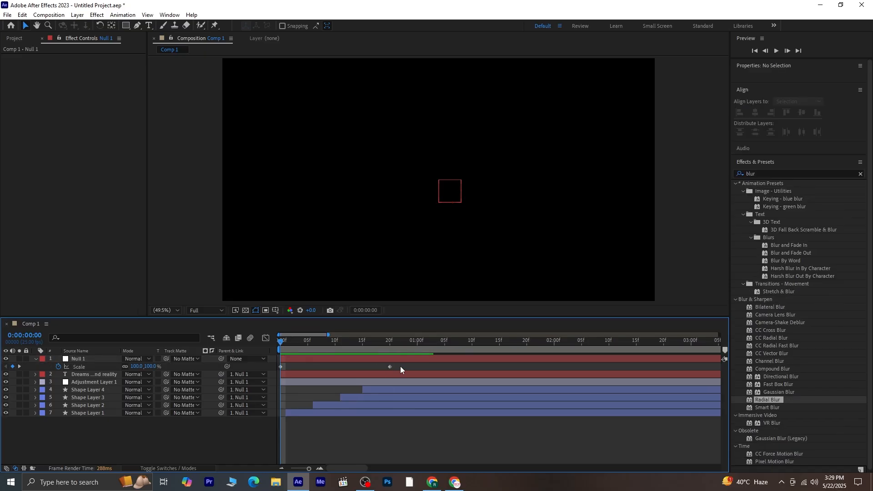
left_click_drag(401, 366, 269, 372)
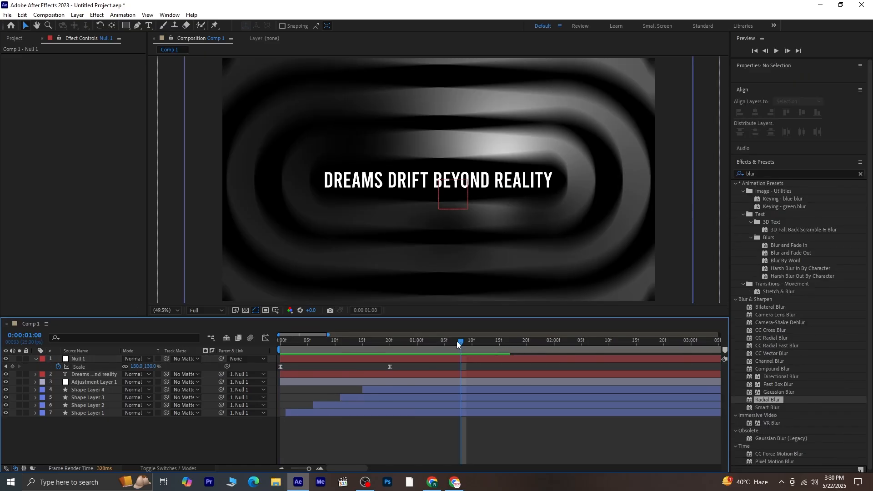
key("space")
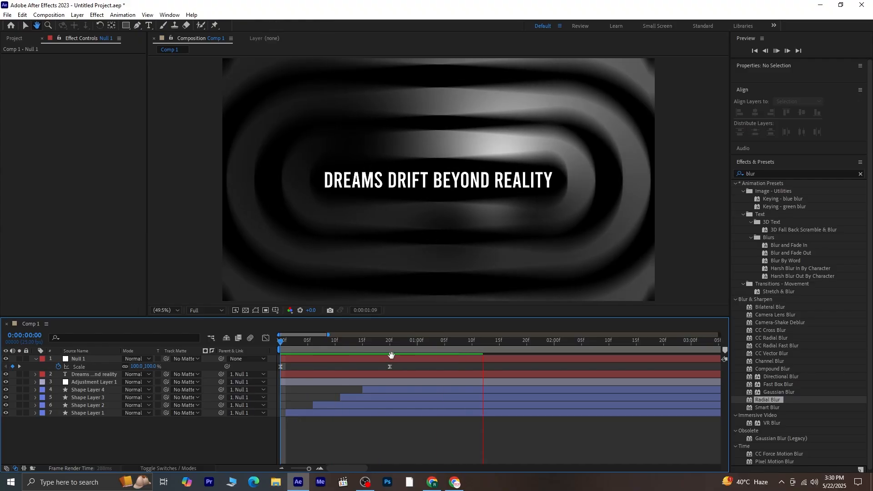
Step: Move the null's ending scale keyframe out to the 1-second mark and play back the retimed animation
left_click_drag(390, 367, 418, 367)
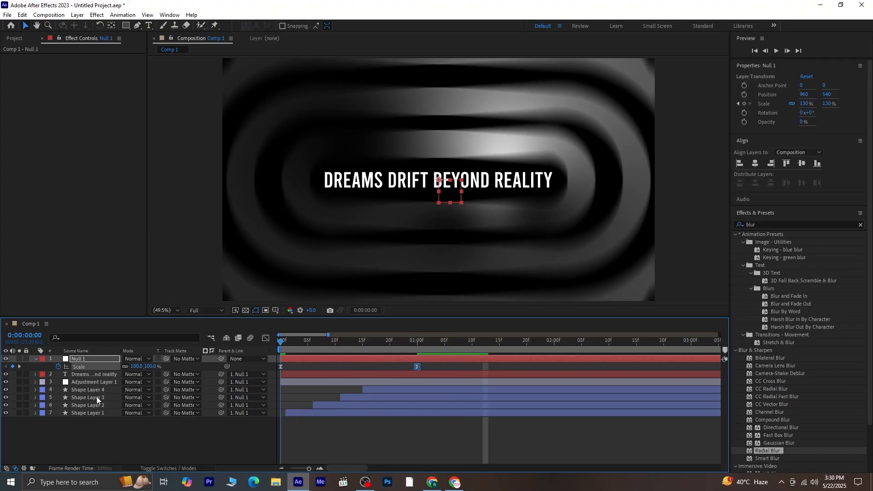
key("space")
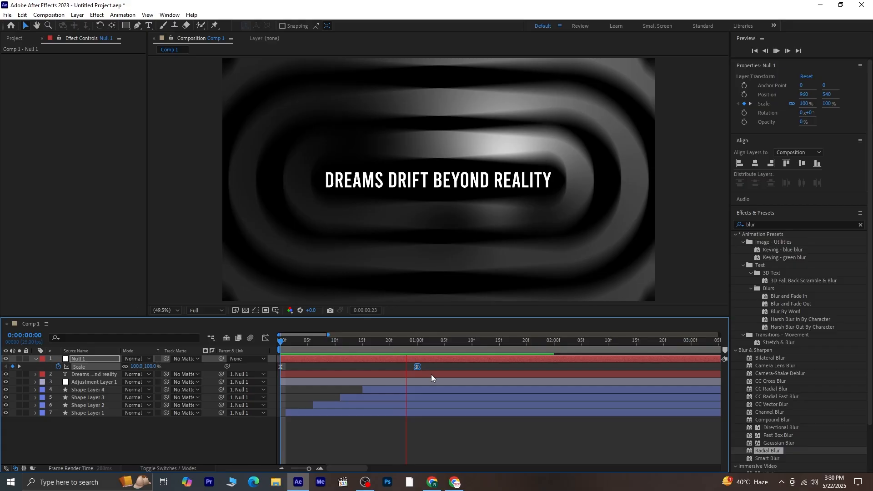
key("space")
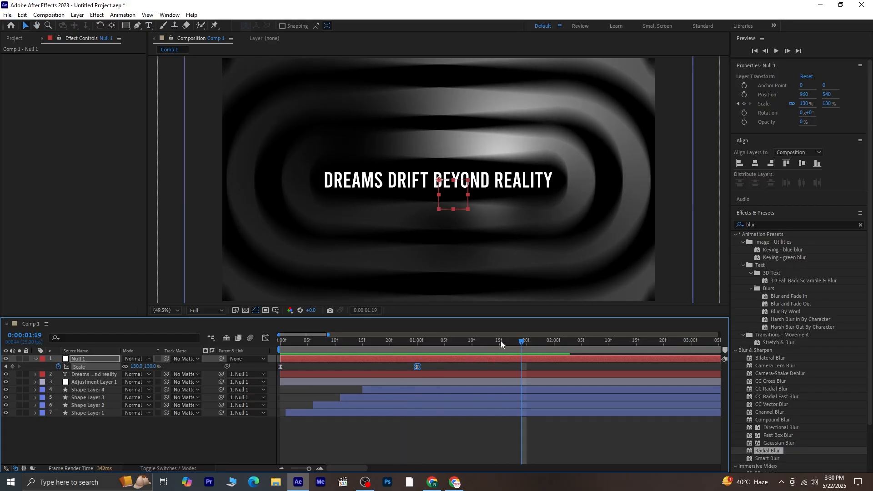
key("space")
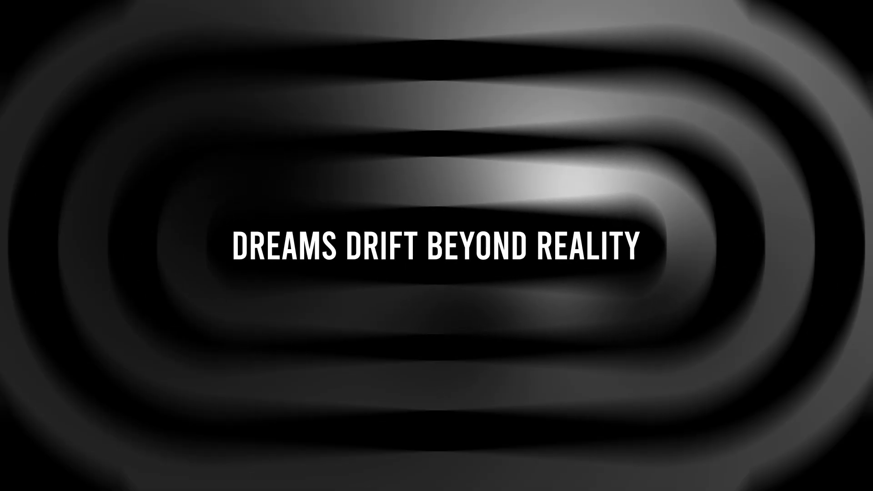